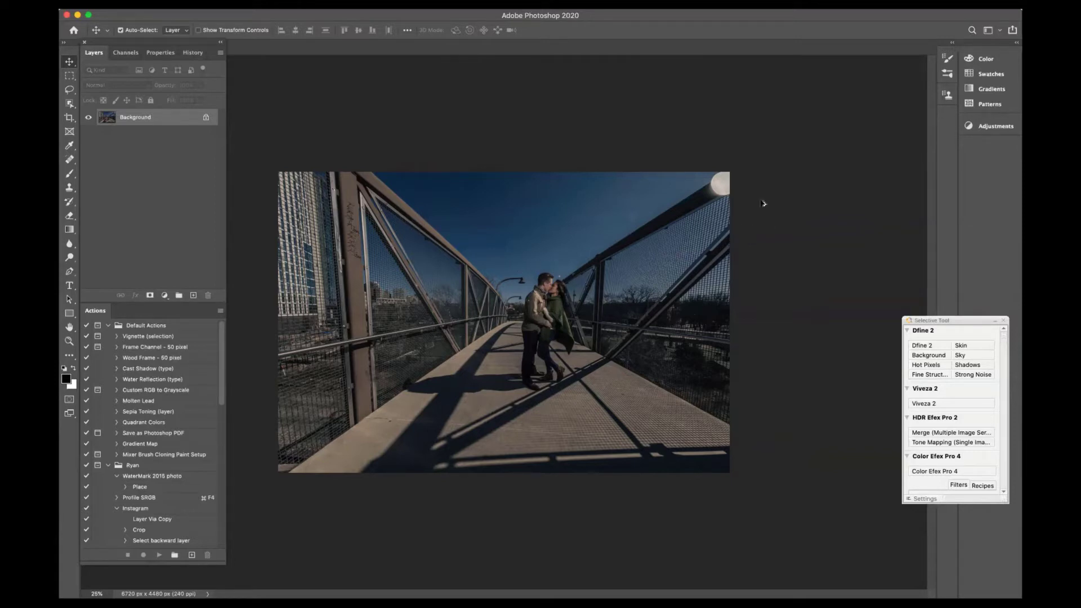
Duplicate the Background layer to keep the original photo intact beneath the retouching
scroll(609, 195, "down", 3)
scroll(611, 242, "down", 1)
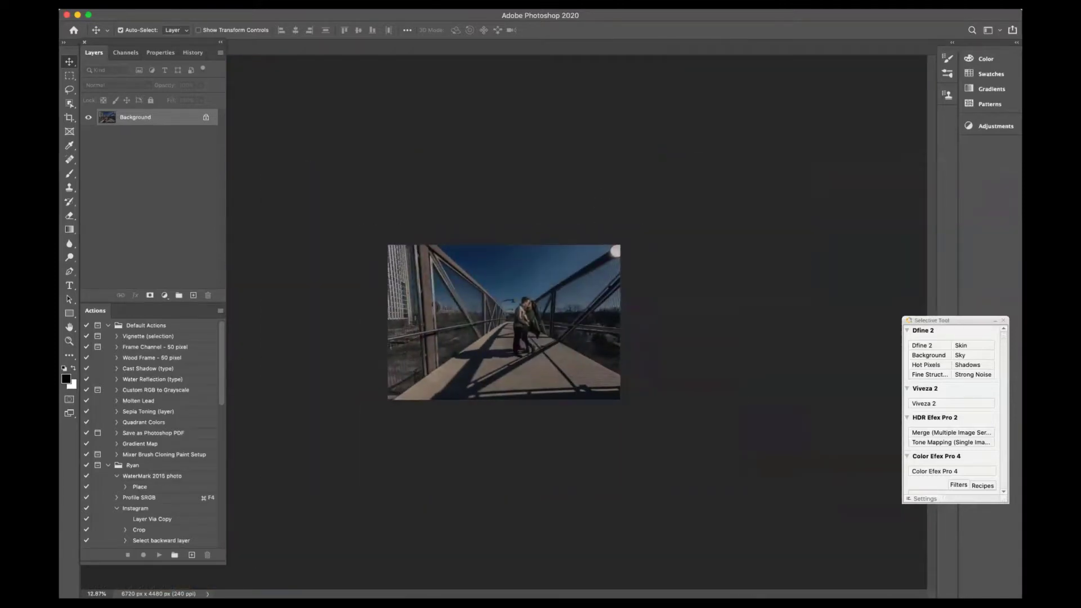
key("ctrl+plus")
key("ctrl+plus")
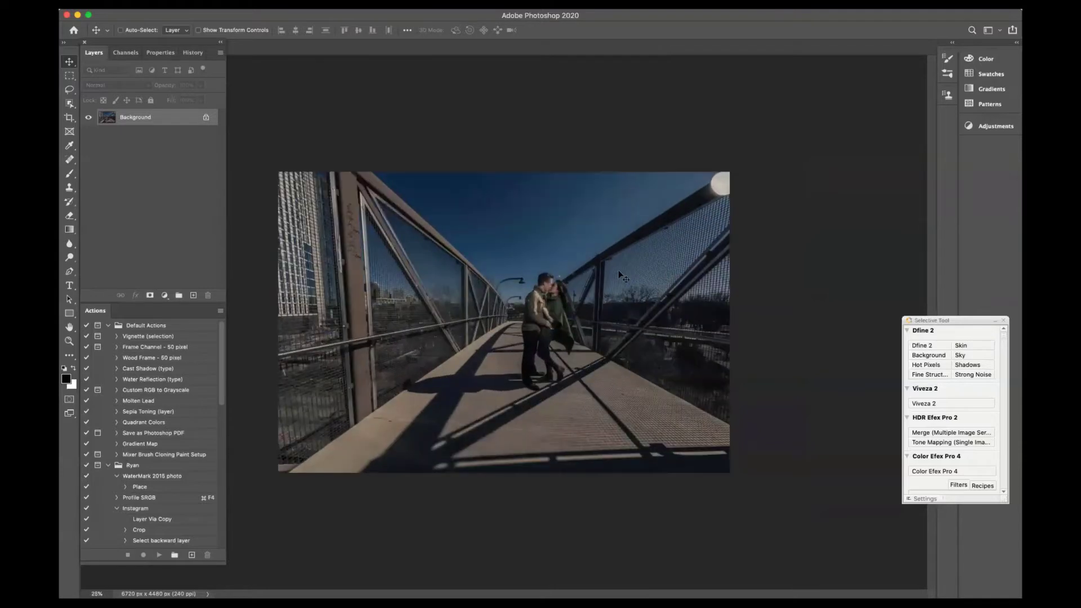
key("ctrl+plus")
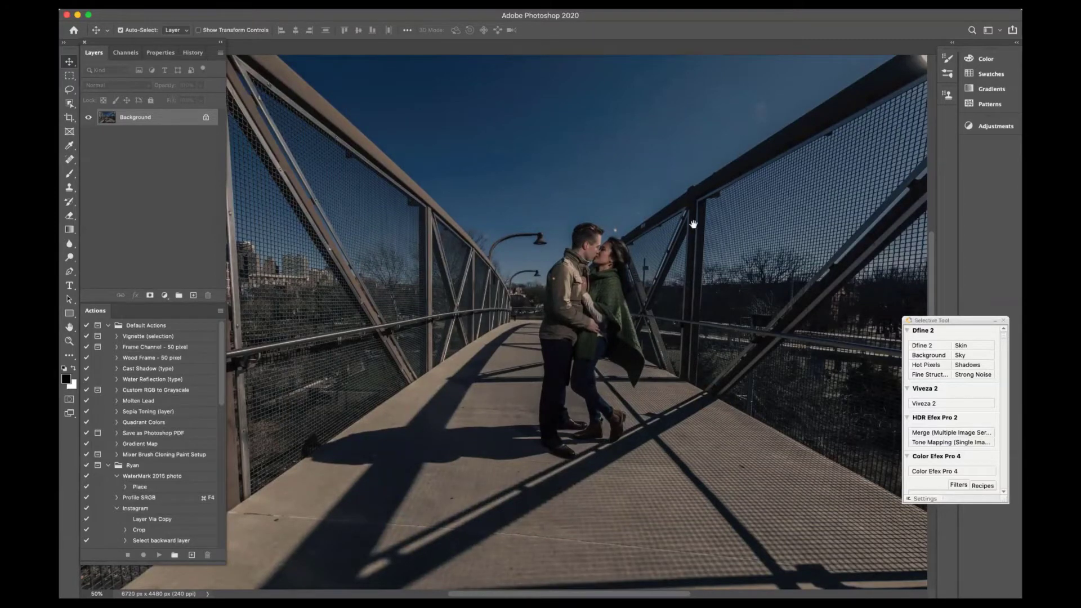
left_click_drag(693, 222, 491, 340)
left_click_drag(601, 248, 583, 236)
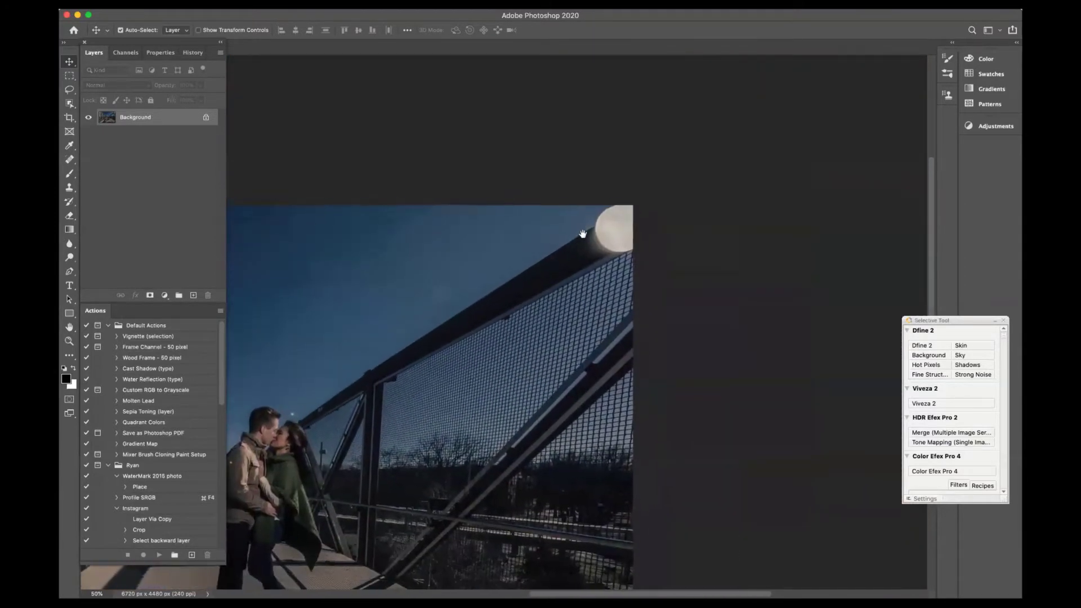
key("super+equal")
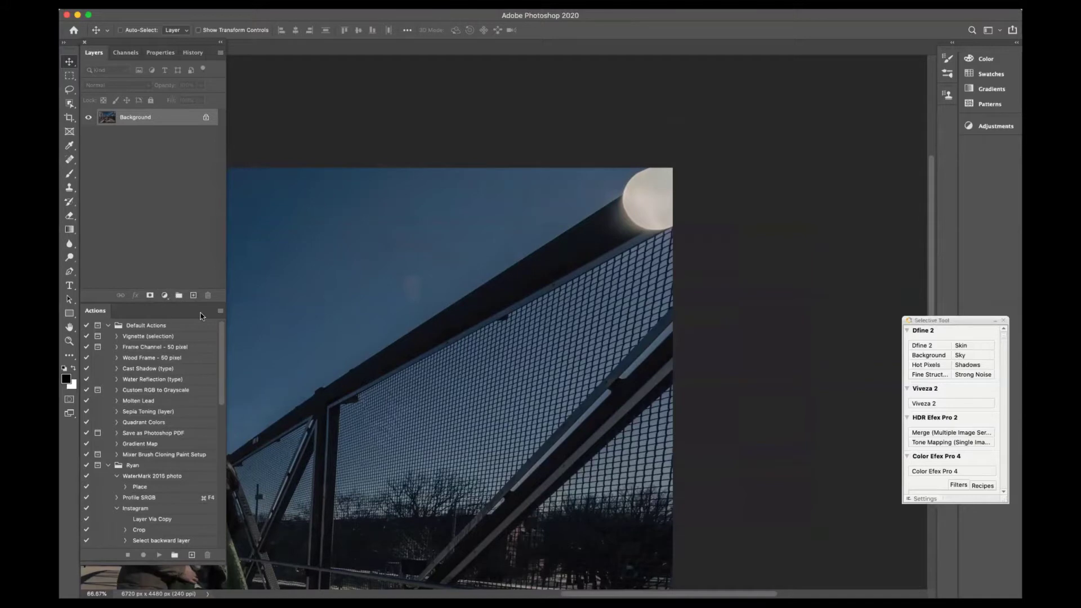
key("super+j")
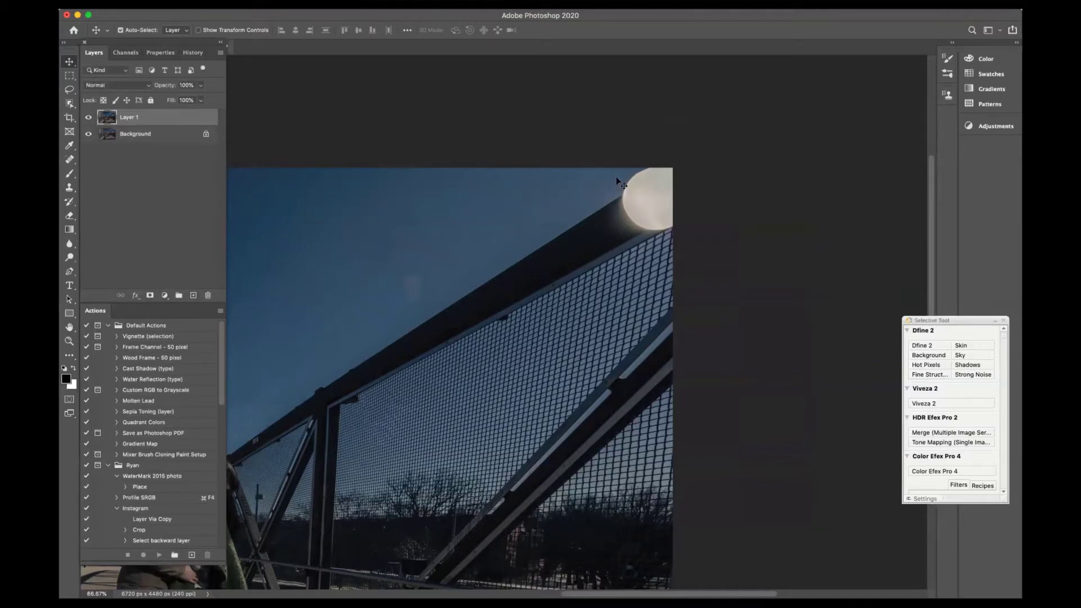
Try to remove the bright light spot at the railing's end with a lasso selection and a Content-Aware fill at 100% opacity, then deselect
left_click(69, 91)
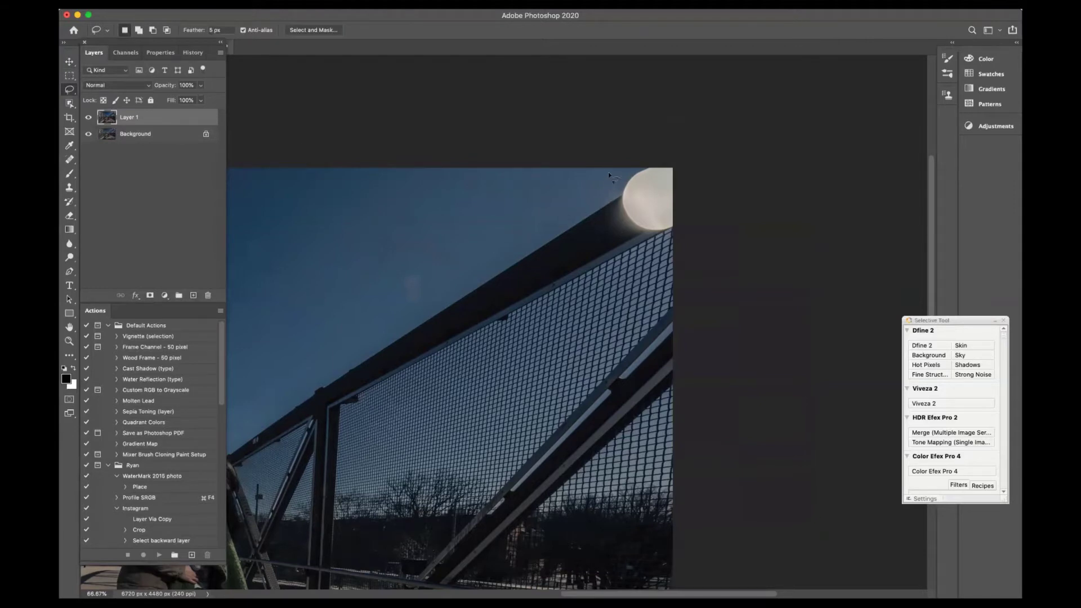
mouse_move(609, 171)
left_mouse_down()
mouse_move(582, 221)
mouse_move(640, 253)
mouse_move(674, 248)
mouse_move(690, 195)
mouse_move(683, 160)
mouse_move(614, 149)
left_mouse_up()
key("shift+BackSpace")
scroll(599, 234, "right", 2)
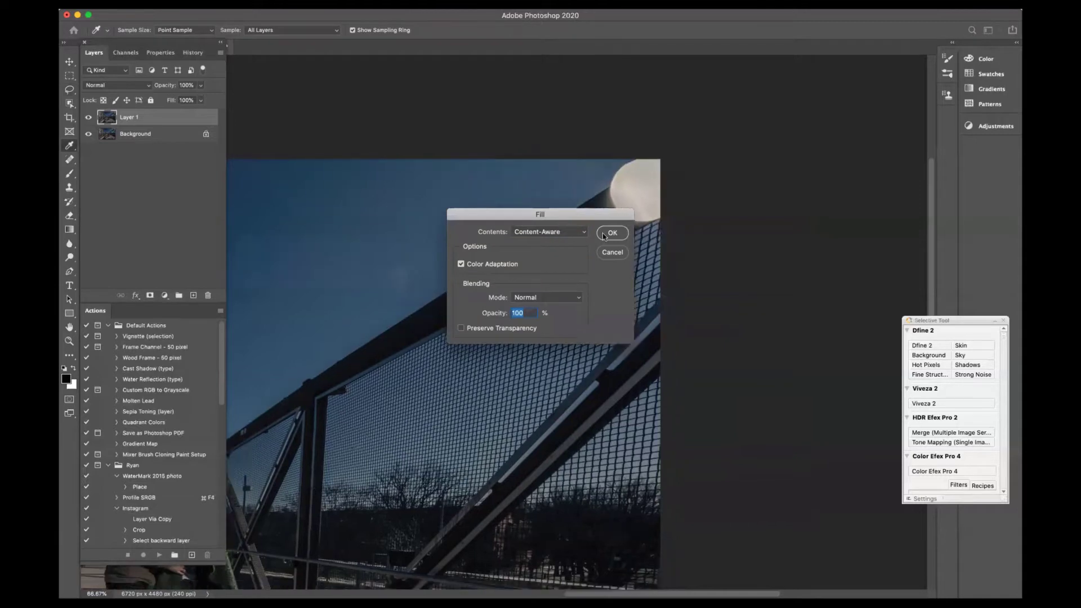
scroll(563, 242, "right", 4)
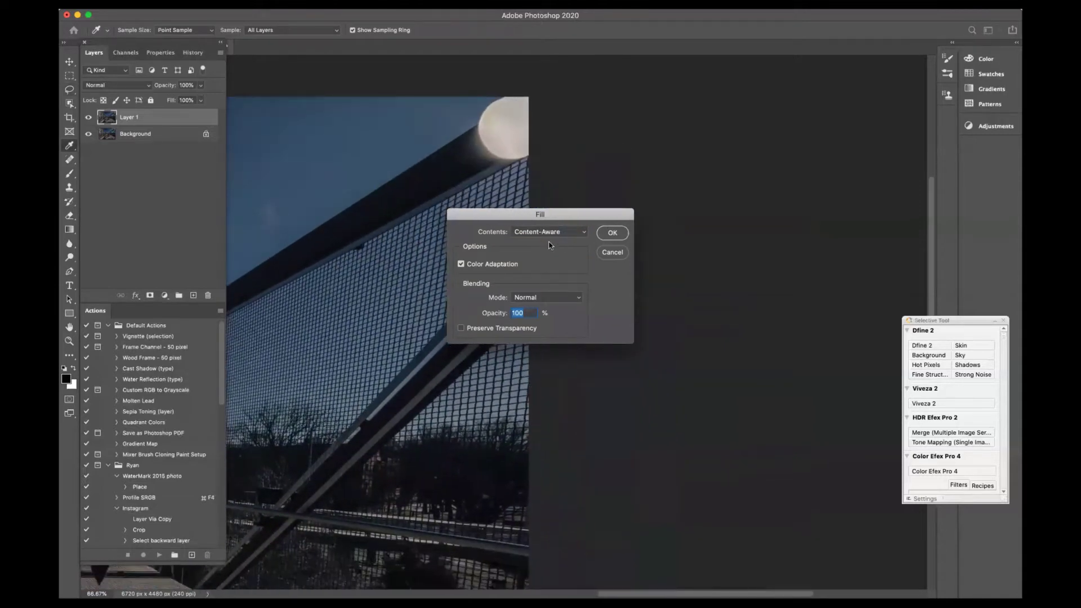
scroll(552, 246, "left", 3)
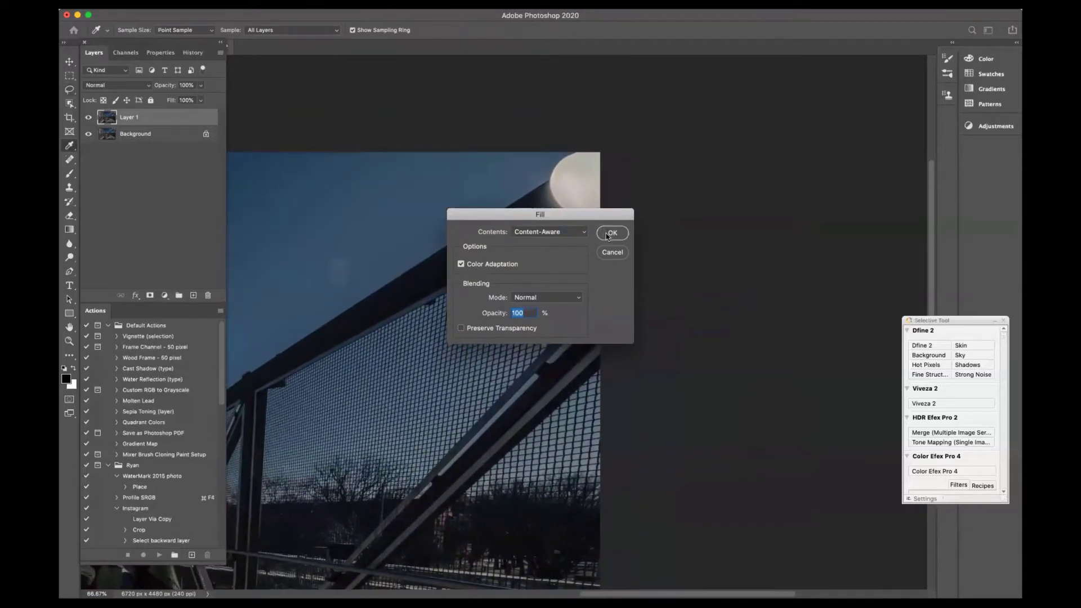
left_click(611, 233)
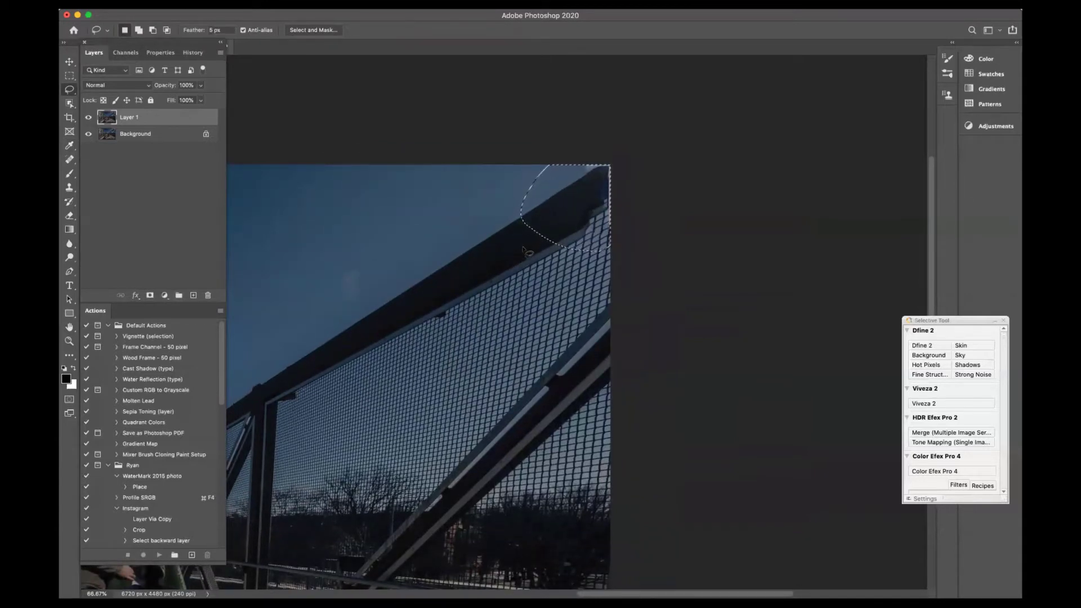
left_click(536, 217)
Roll the document history back to the Layer Via Copy state and return to the layer list
key("j")
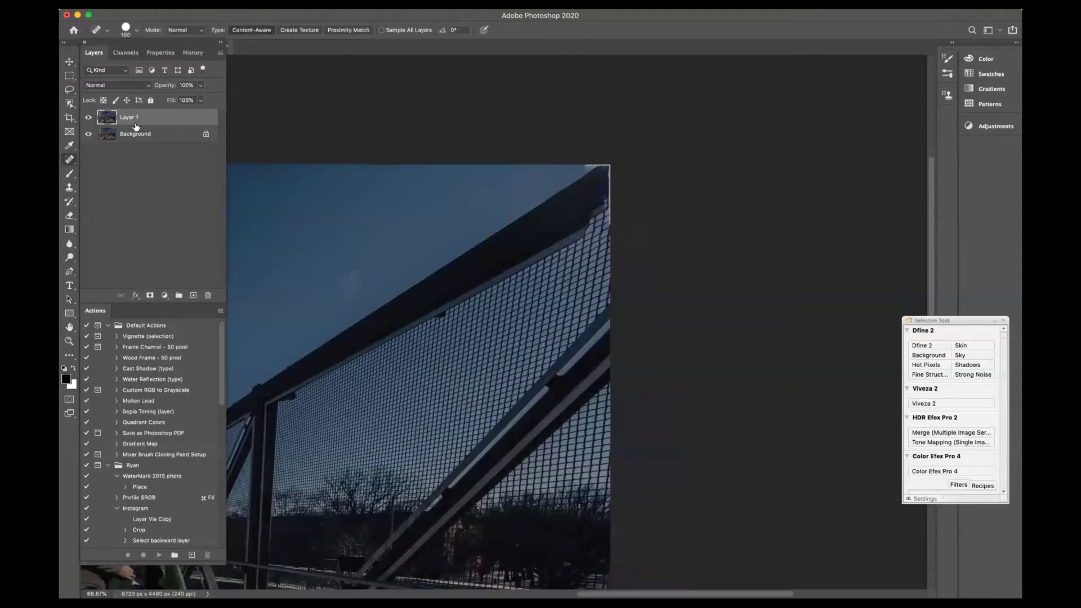
left_click(190, 52)
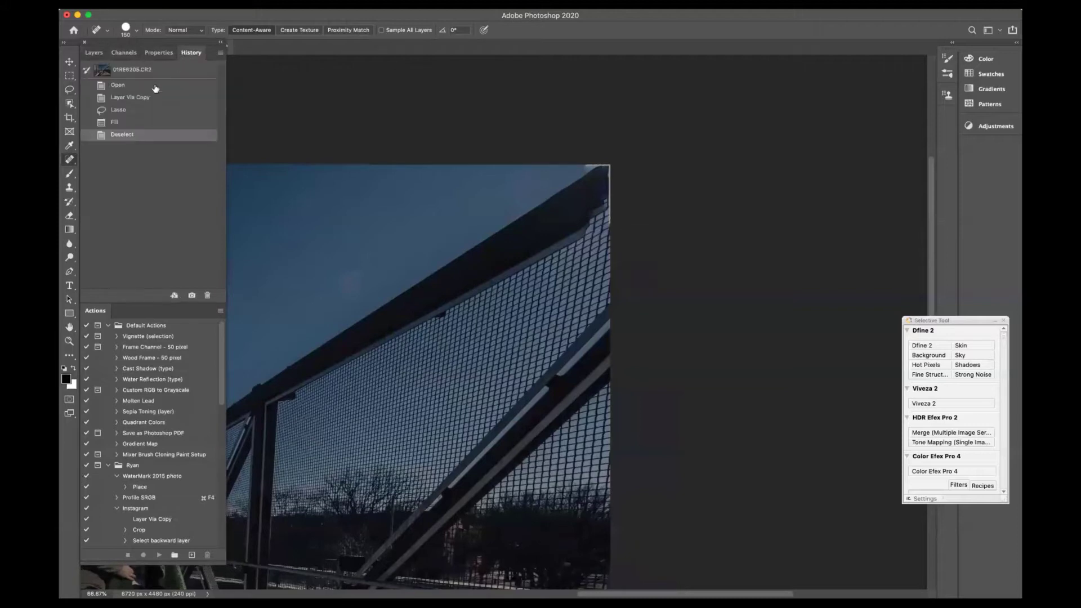
left_click(123, 97)
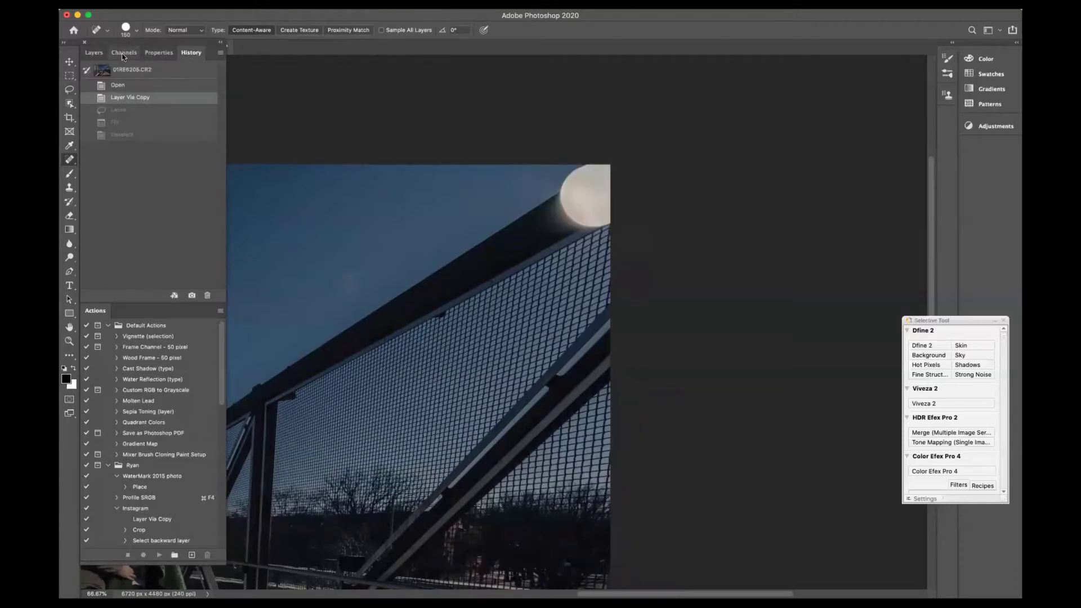
left_click(94, 52)
Try to heal the bright light spot at the railing's end with one 600 px Spot Healing Brush dab, and undo it
key("v")
key("super+1")
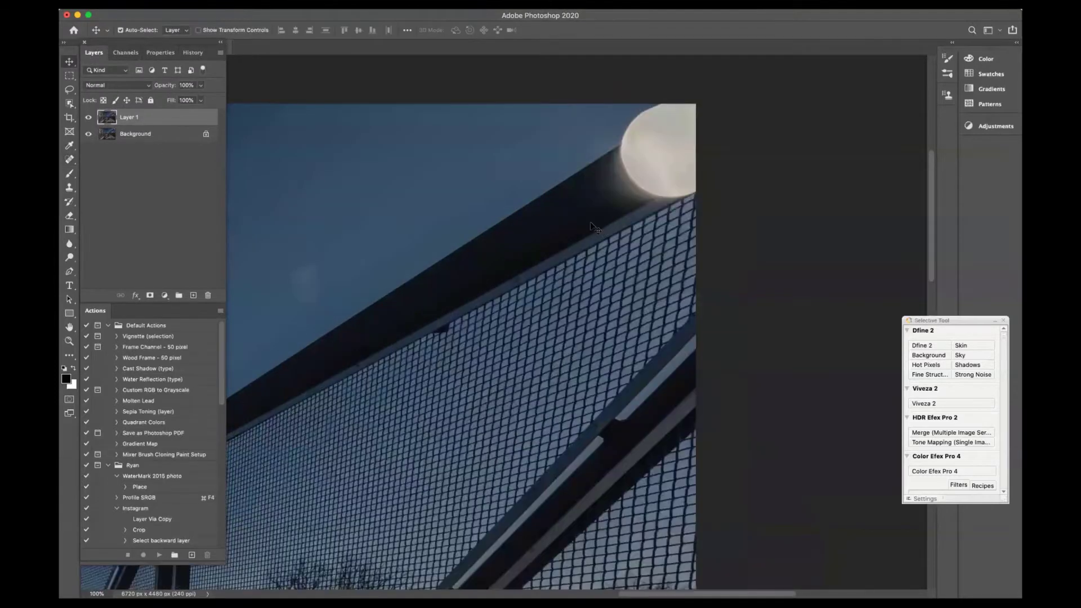
key("j")
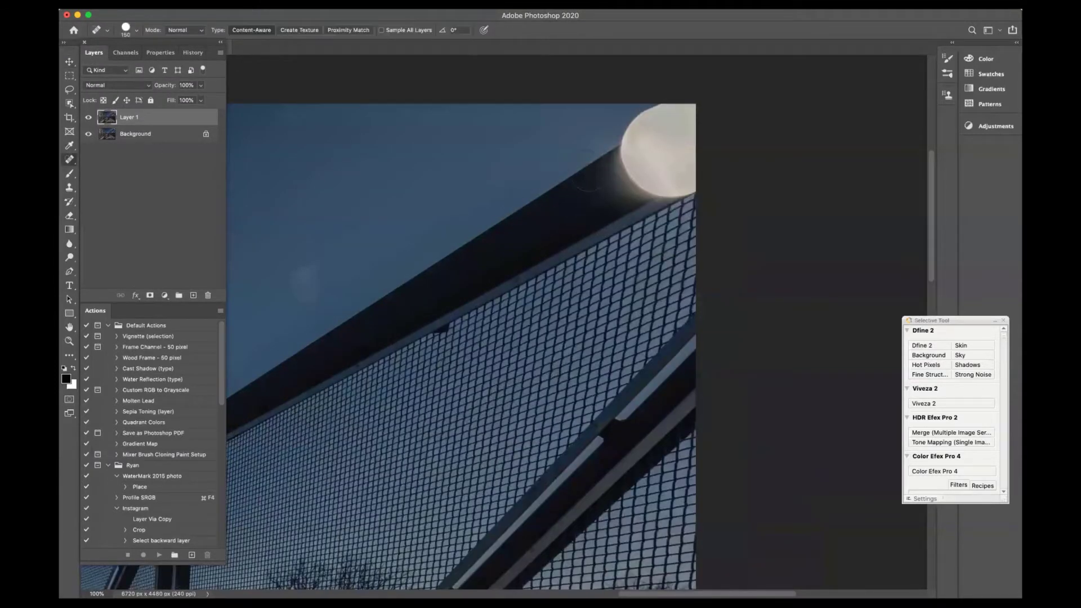
key("super+minus")
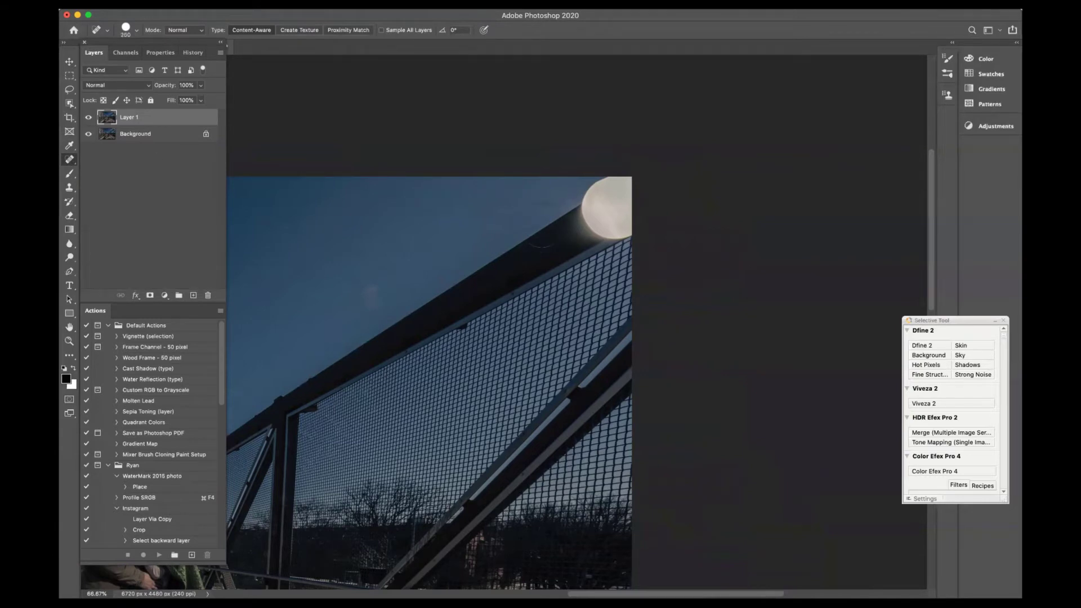
key("bracketright")
key("bracketright")
key("bracketright")
key("bracketright")
left_click(603, 210)
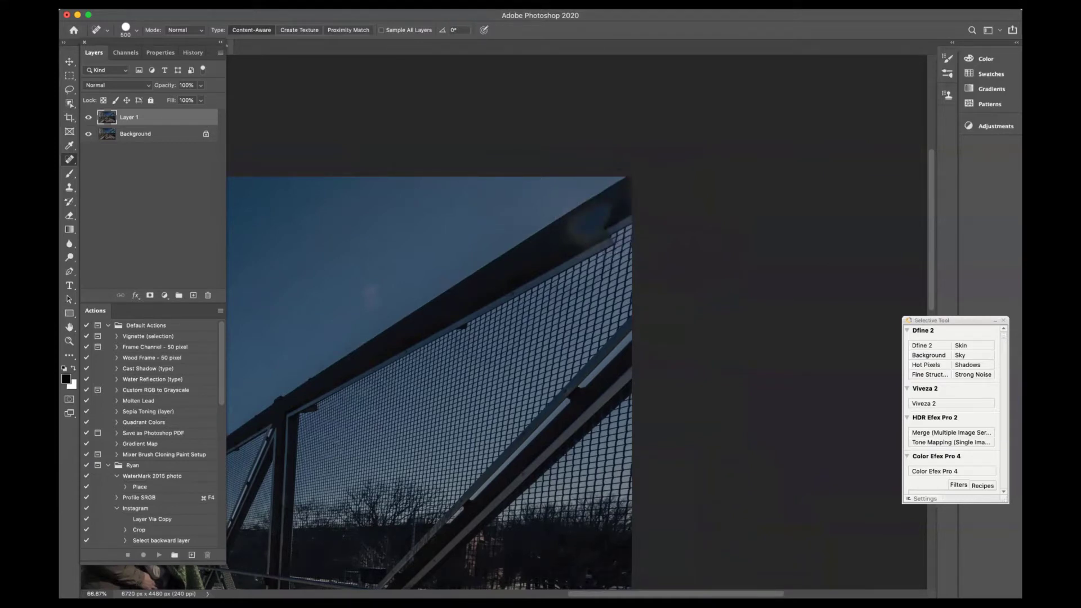
key("super+z")
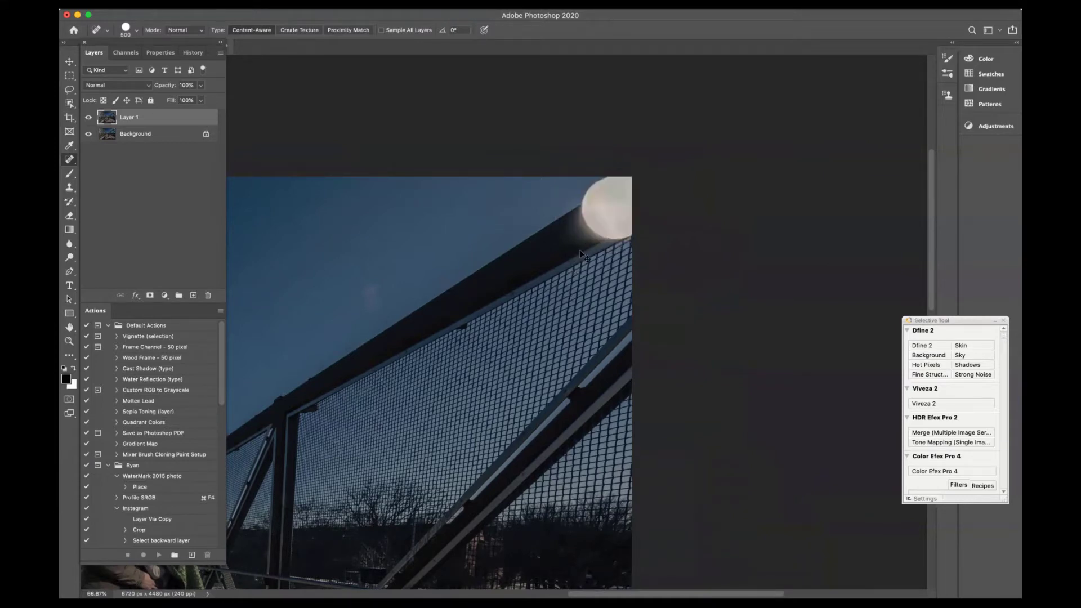
Heal the bright light spot at the railing's end and the faint flare in the nearby sky with a smaller, 250 px Spot Healing Brush
key("bracketleft")
key("bracketleft")
key("bracketleft")
mouse_move(588, 212)
left_mouse_down()
mouse_move(616, 219)
mouse_move(615, 251)
left_mouse_up()
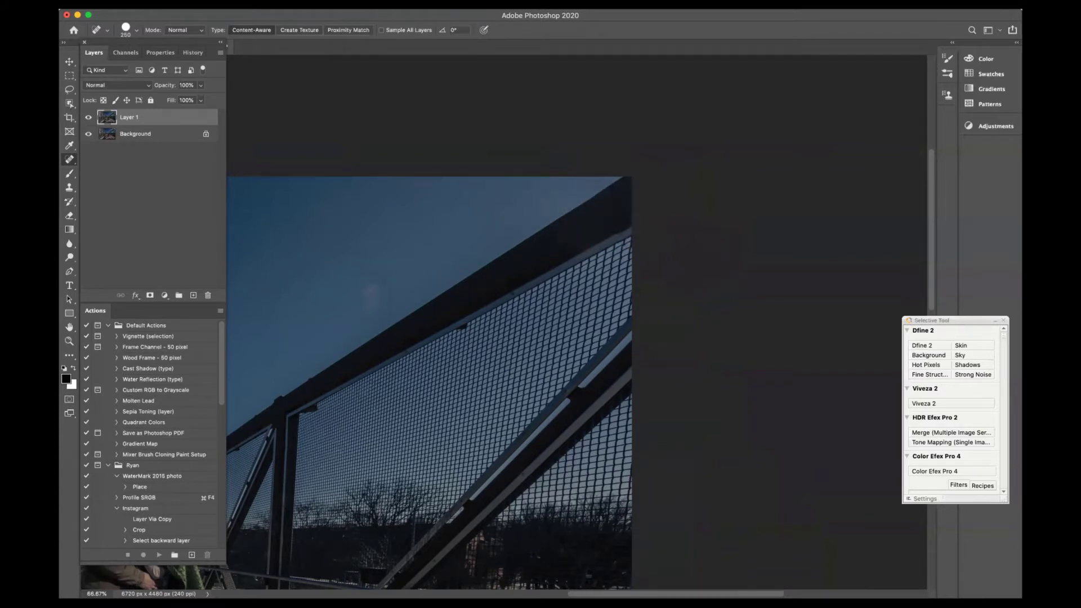
left_click_drag(369, 292, 365, 292)
Remove the faint flare spot in the sky between the couple and the dark railing using a much smaller healing brush
left_click_drag(307, 323, 695, 154)
key("super+0")
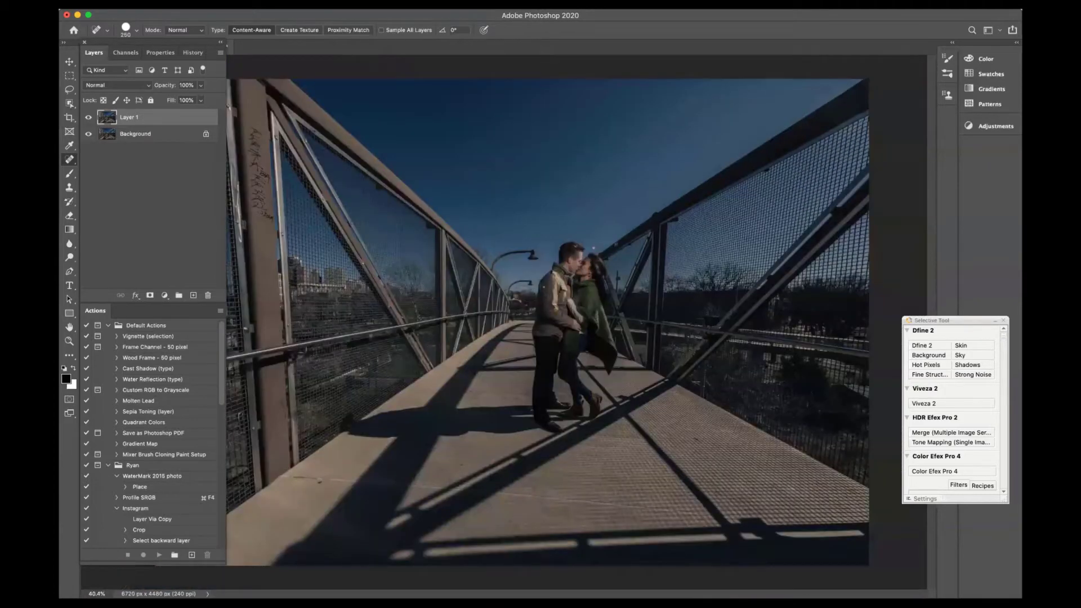
key("super+plus")
key("super+plus")
key("super+plus")
key("super+plus")
key("super+plus")
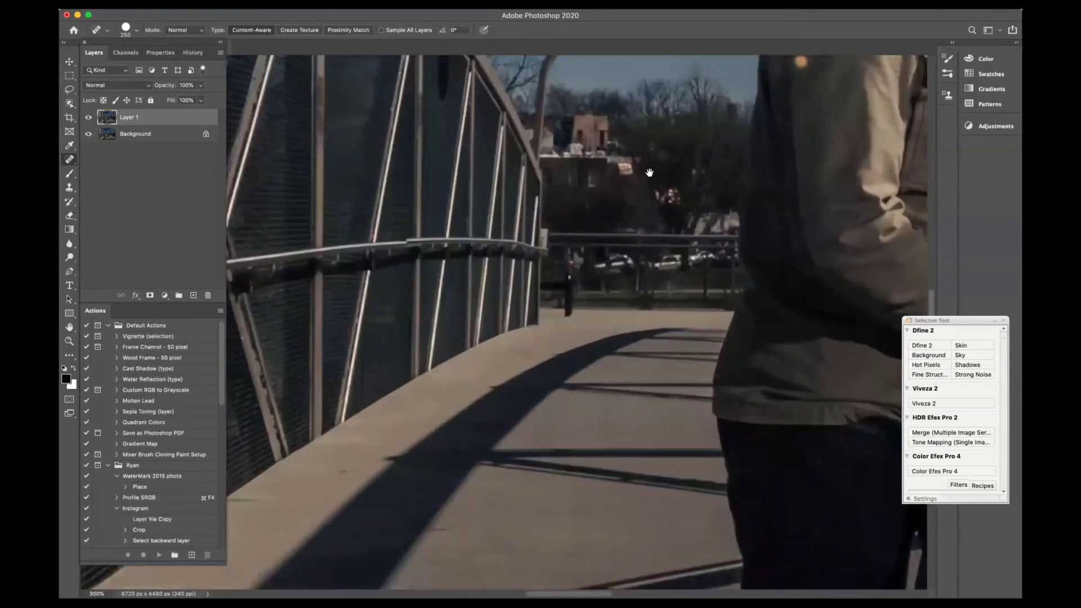
left_click_drag(675, 179, 342, 563)
left_click_drag(890, 244, 553, 308)
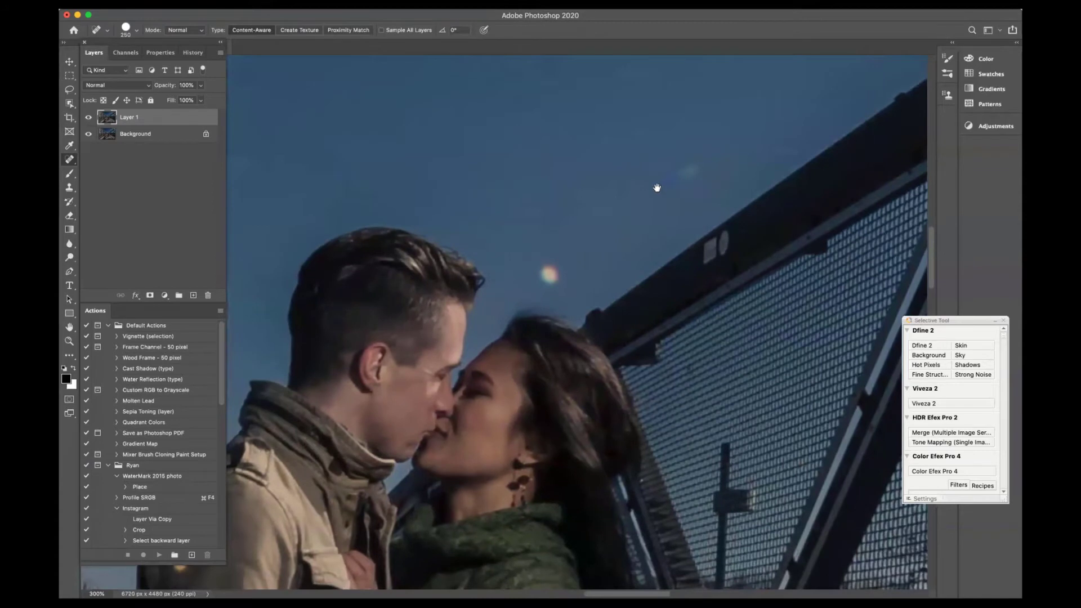
key("bracketleft")
key("bracketleft")
key("bracketleft")
key("bracketleft")
key("bracketleft")
key("bracketleft")
key("bracketleft")
key("bracketleft")
mouse_move(674, 175)
left_mouse_down()
mouse_move(691, 173)
mouse_move(682, 181)
left_mouse_up()
Reduce the healing brush further and remove the bright flare dot directly above the woman's head
key("bracketleft")
key("bracketleft")
key("bracketleft")
left_click_drag(549, 277, 541, 269)
Heal the orange flare spot and its remaining traces on the upper sleeve and back of the man's jacket
left_click_drag(513, 394, 553, 287)
left_click_drag(488, 379, 498, 519)
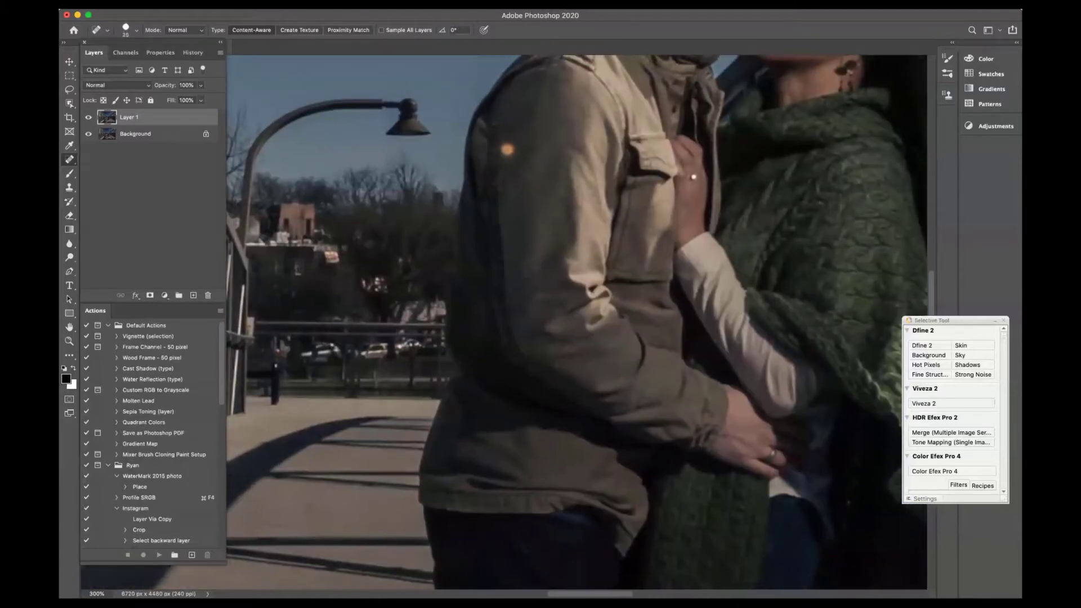
mouse_move(507, 149)
left_mouse_down()
mouse_move(516, 146)
mouse_move(503, 149)
left_mouse_up()
left_click(505, 162)
left_click(504, 146)
key("super+plus")
left_click_drag(513, 153, 499, 285)
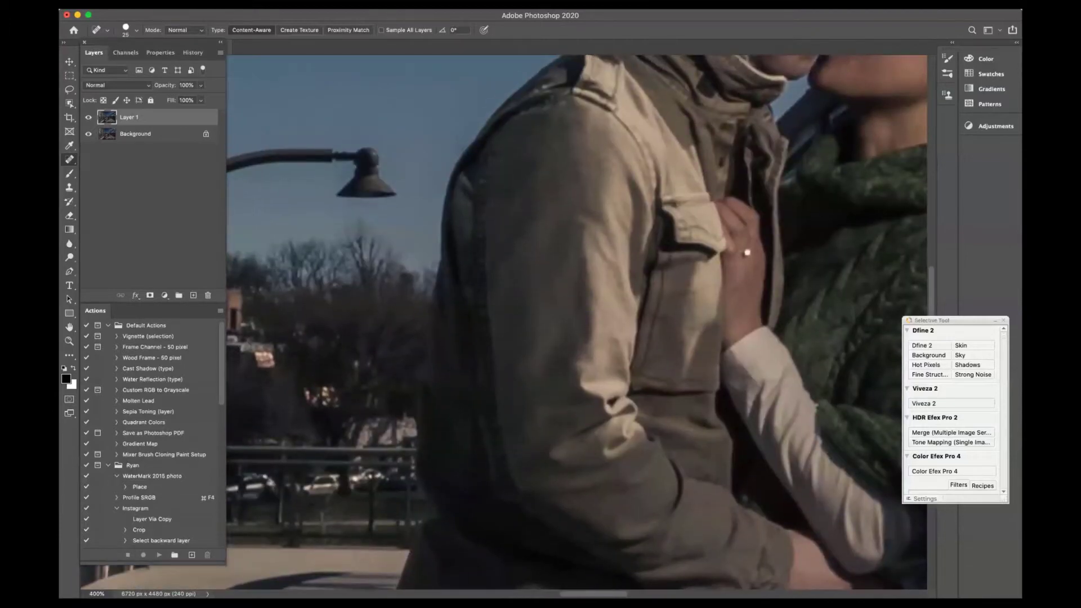
left_click(496, 183)
left_click(470, 314)
Heal the small spots scattered across the open blue sky above the couple with the Spot Healing Brush
key("super+minus")
key("super+minus")
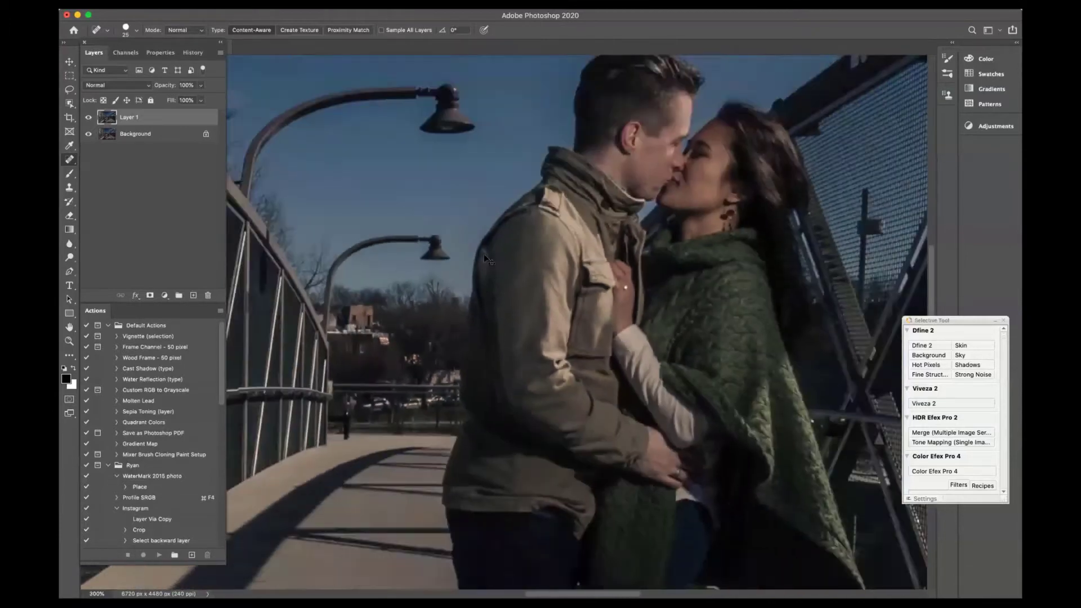
key("super+minus")
key("super+minus")
key("super+minus")
key("super+plus")
key("super+plus")
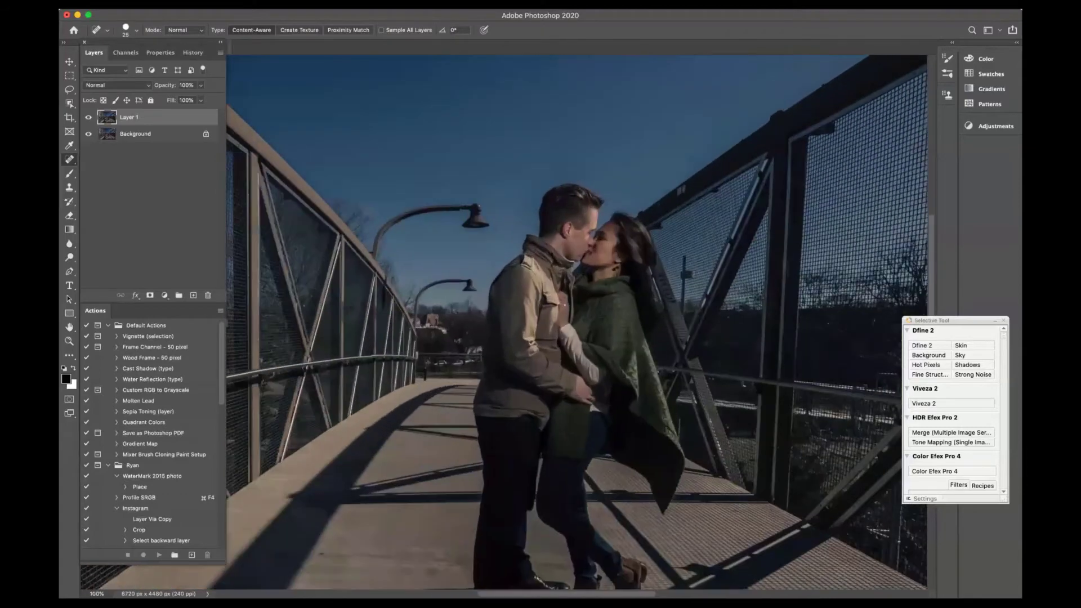
left_click_drag(403, 205, 497, 391)
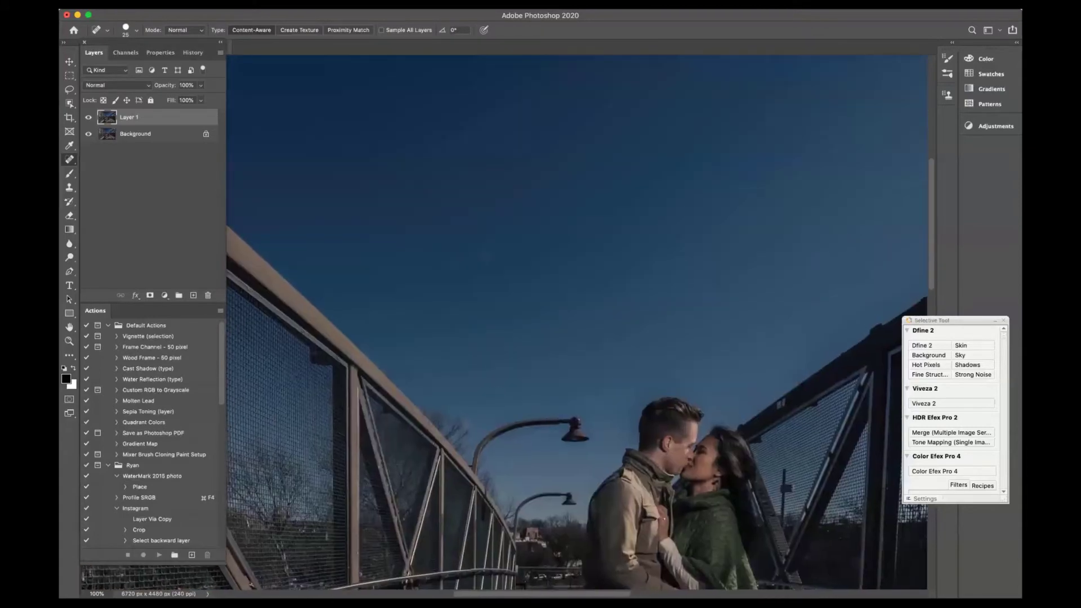
left_click(379, 153)
left_click(488, 258)
left_click(459, 258)
left_click(591, 225)
left_click_drag(689, 239, 441, 206)
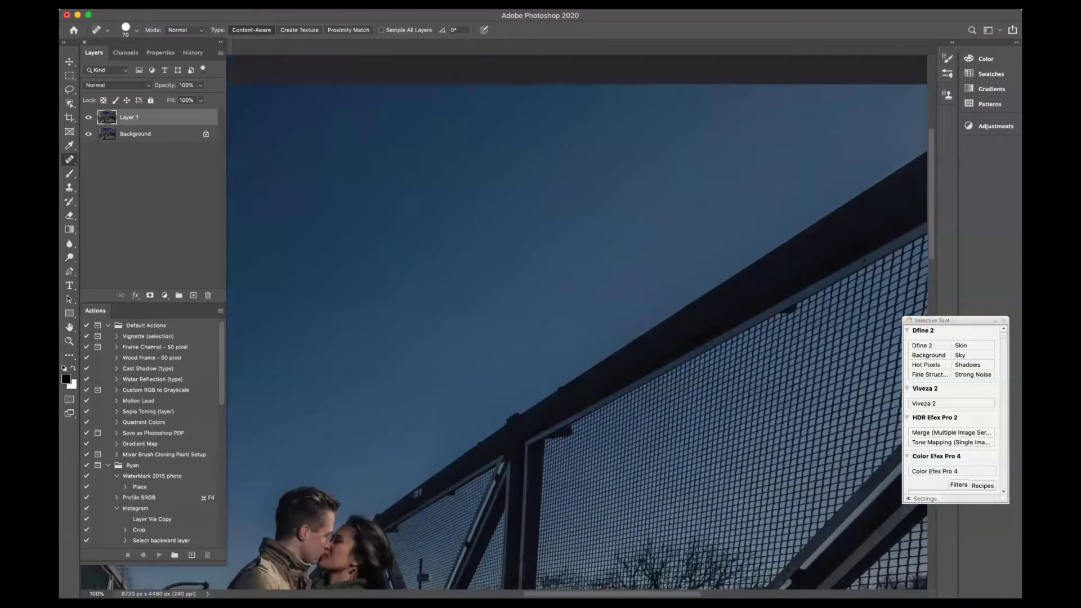
Compare the retouched photo with the original by hiding and showing Layer 1
scroll(372, 301, "down", 3)
scroll(402, 251, "down", 1)
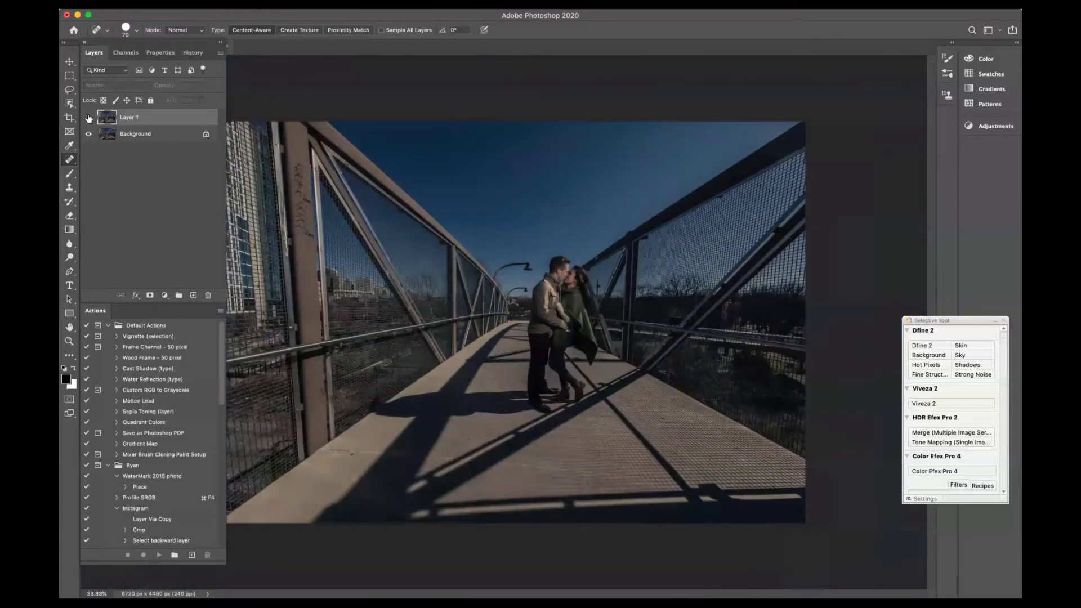
left_click(88, 118)
left_click(89, 117)
key("super+minus")
key("super+minus")
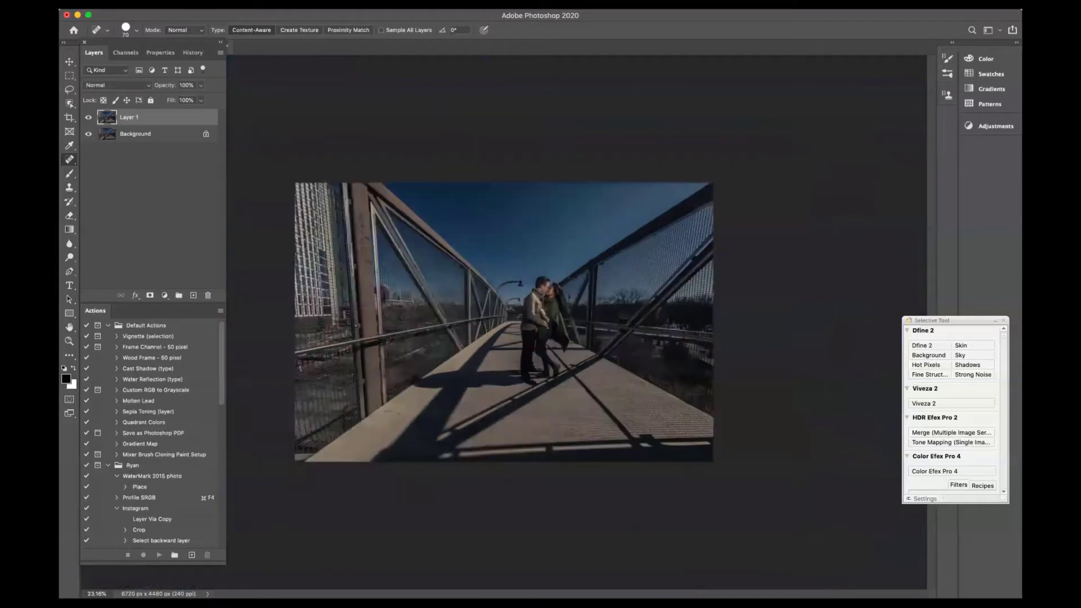
Examine the whole photo and the healed end of the dark railing up close for leftover flaws
key("super+equal")
key("super+equal")
key("super+equal")
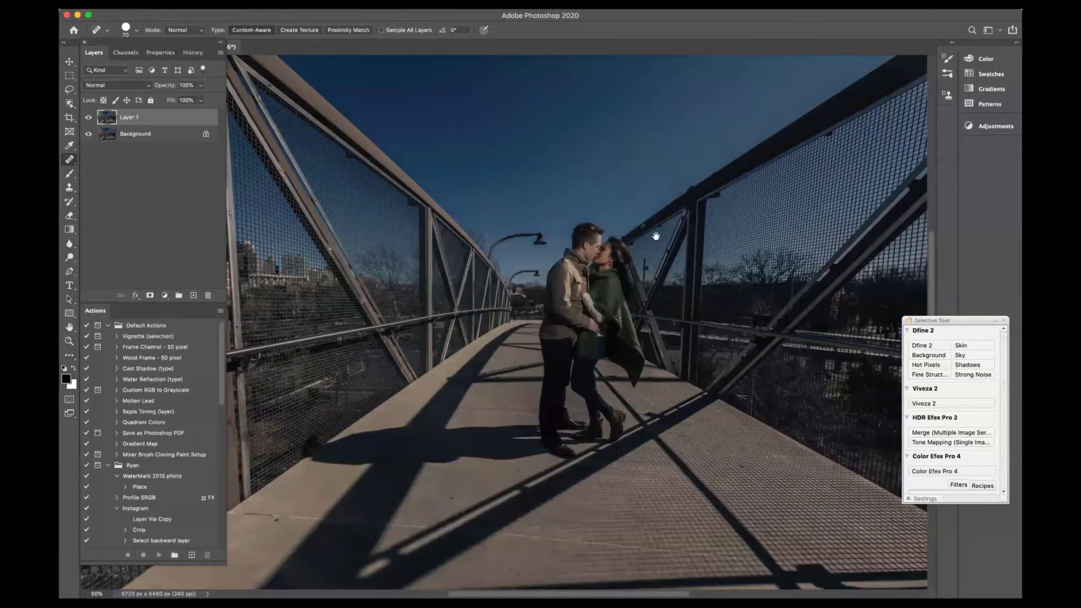
mouse_move(652, 235)
left_mouse_down()
mouse_move(444, 369)
mouse_move(632, 280)
mouse_move(649, 240)
left_mouse_up()
key("super+minus")
key("super+minus")
key("super+minus")
key("super+minus")
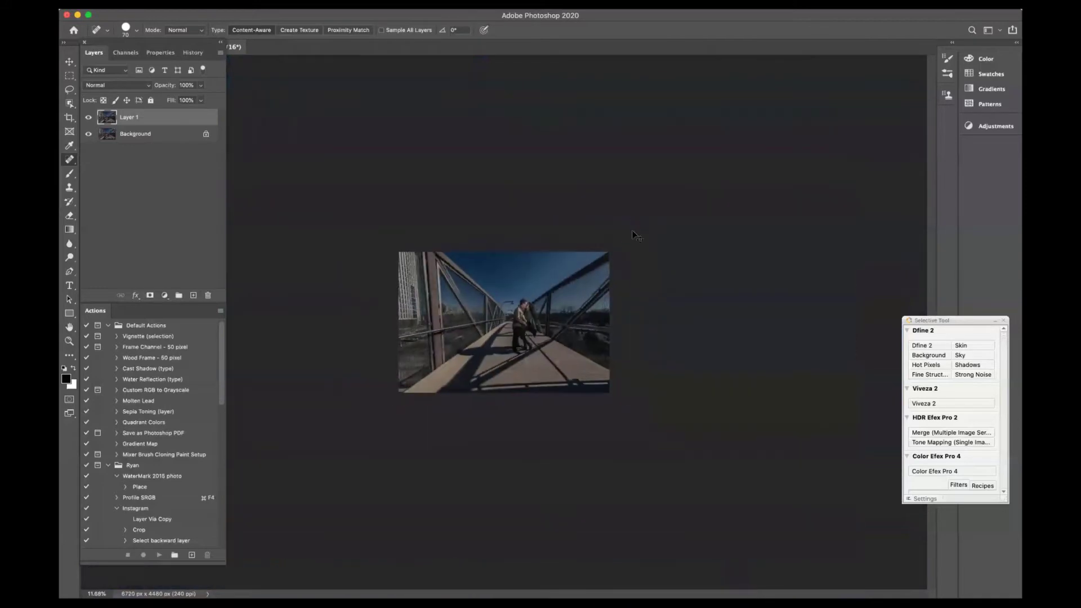
key("super+equal")
key("super+equal")
key("super+equal")
left_click_drag(699, 181, 563, 282)
key("super+equal")
key("super+equal")
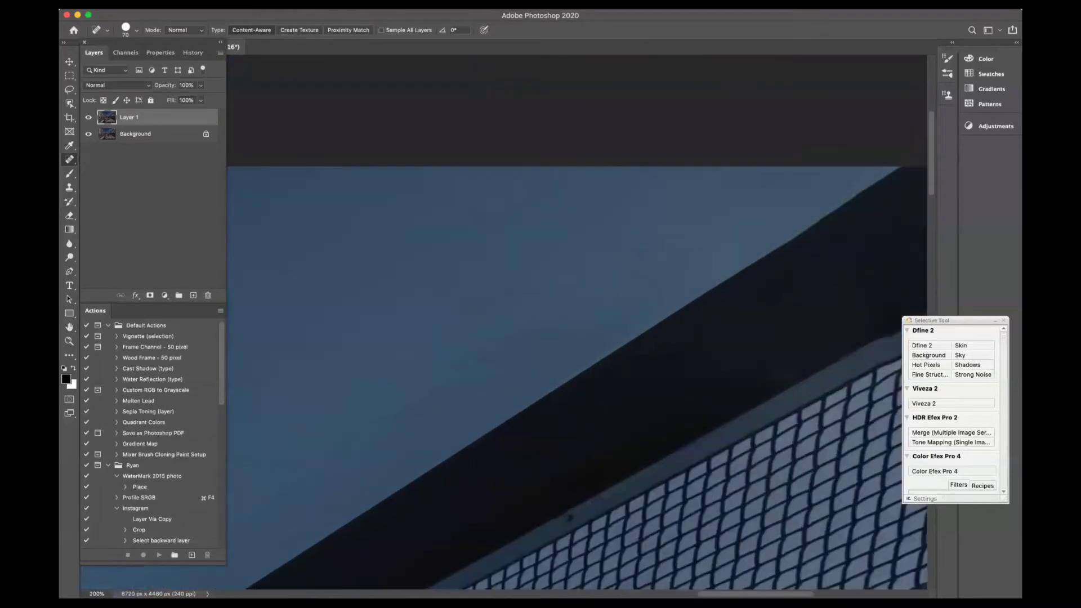
left_click_drag(654, 374, 462, 352)
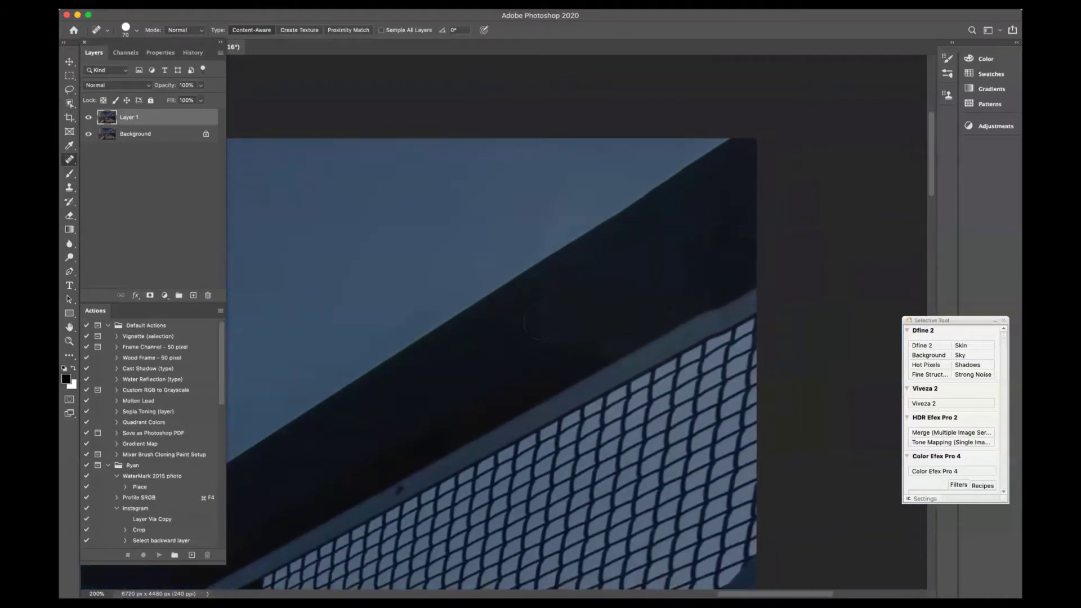
Even out the upper edge of the dark beam against the sky near the photo's corner, finishing with the Clone Stamp
left_click_drag(505, 230, 512, 231)
key("s")
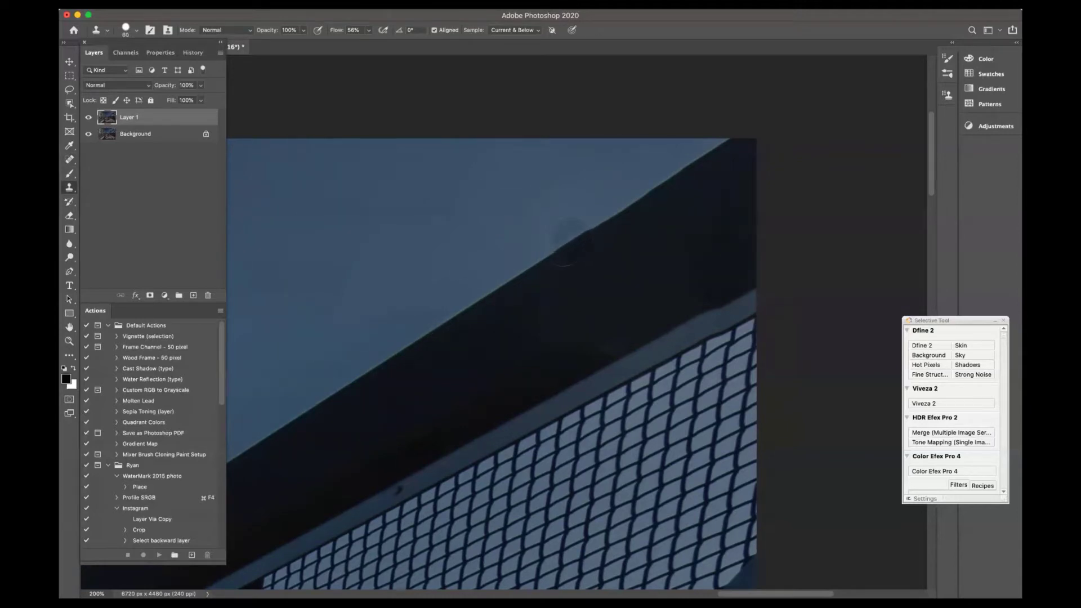
key("bracketright")
left_click_drag(643, 194, 699, 175)
left_click_drag(603, 236, 504, 313)
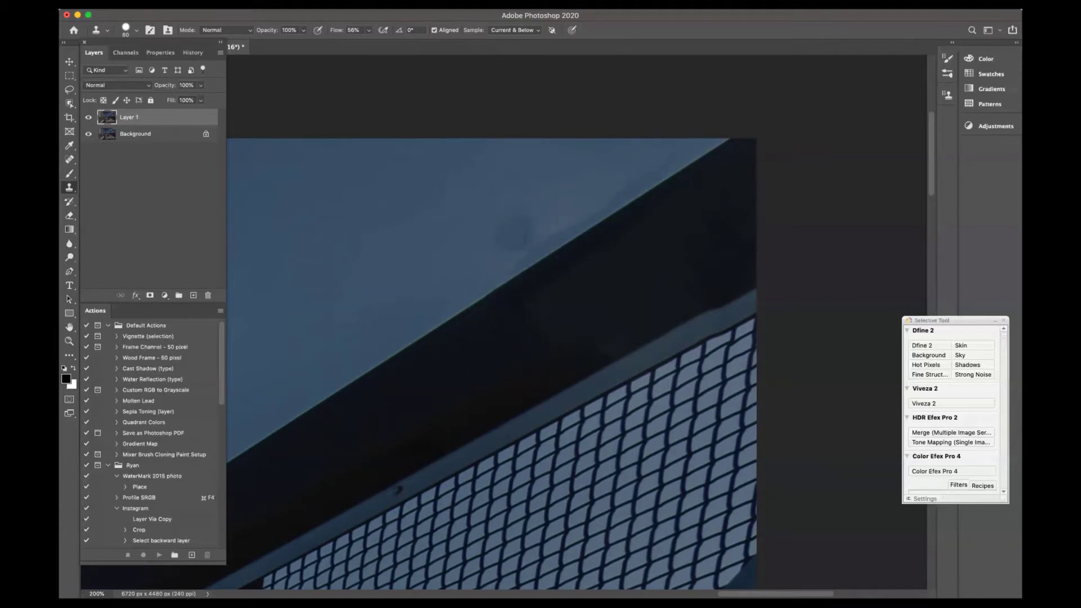
Set the Clone Stamp flow to 1% and softly blend the round smudge in the sky beside the beam
key("super+equal")
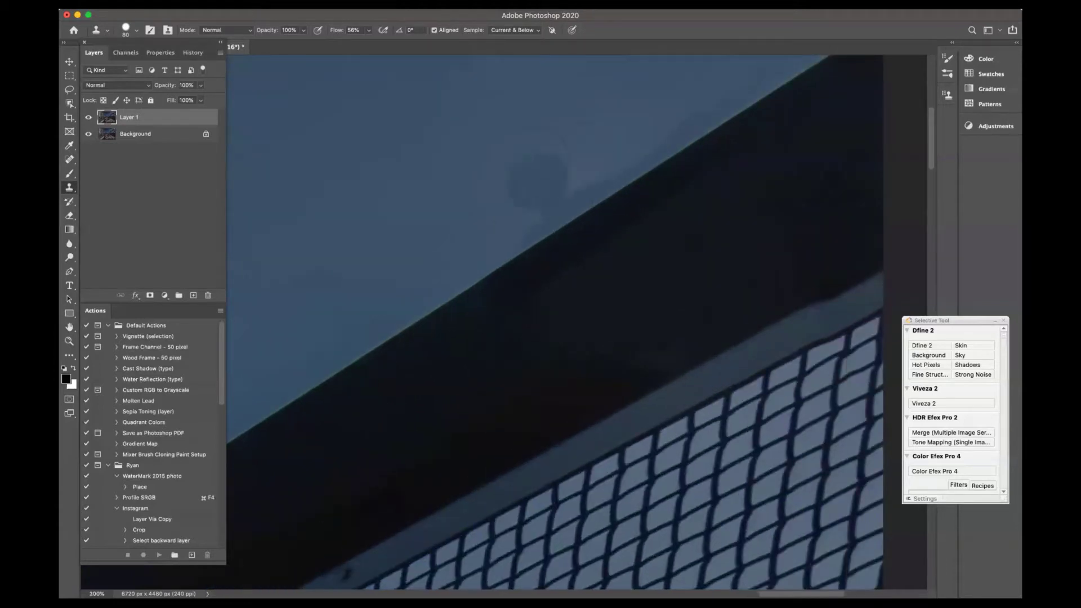
left_click_drag(327, 36, 337, 34)
scroll(459, 212, "right", 5)
scroll(458, 213, "up", 4)
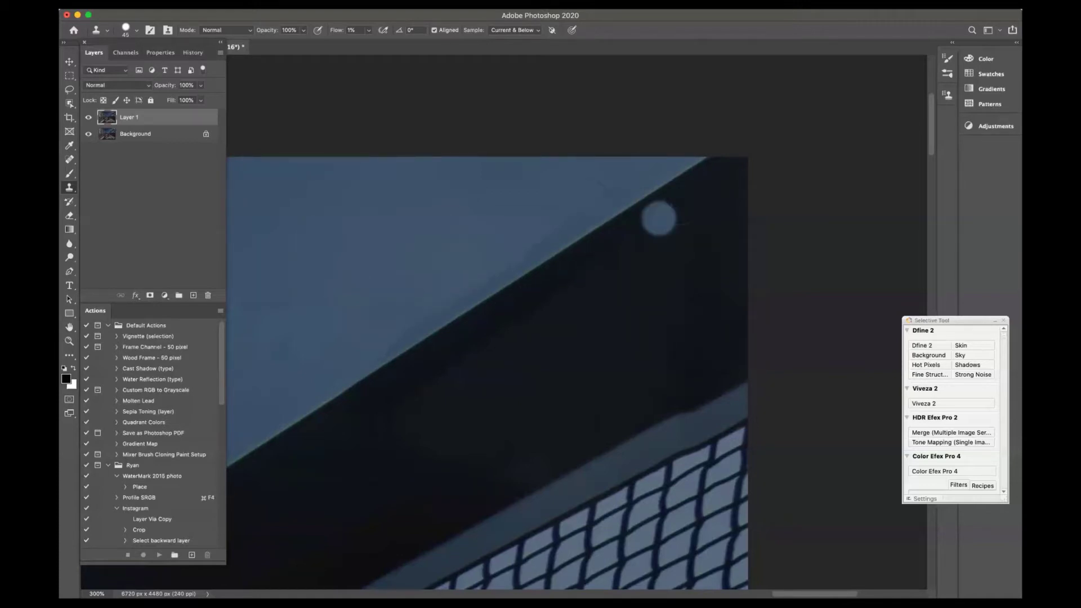
key("l")
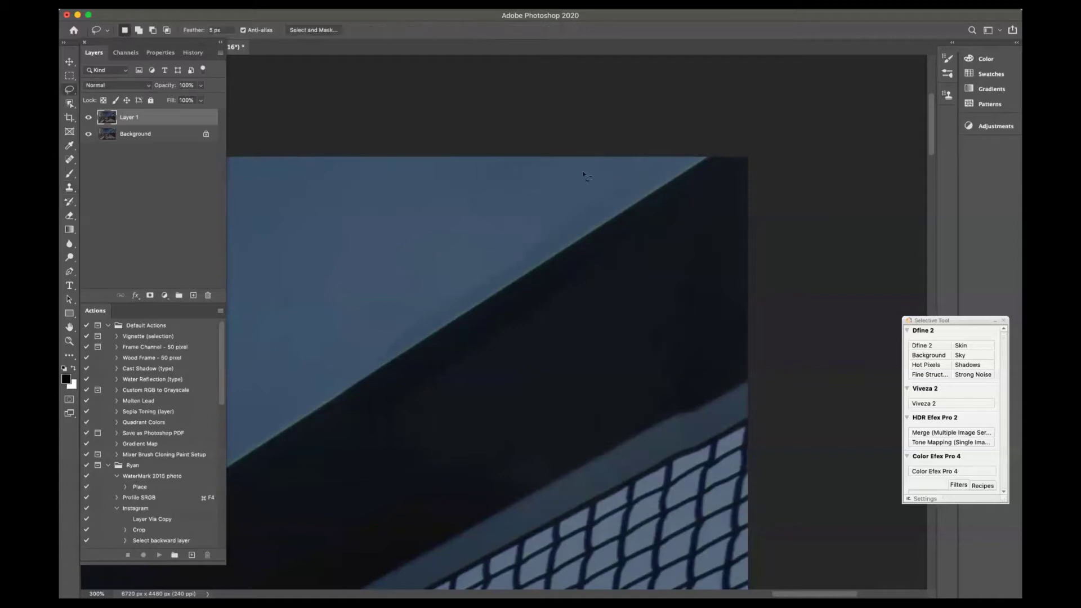
mouse_move(583, 175)
left_mouse_down()
mouse_move(607, 162)
mouse_move(588, 174)
left_mouse_up()
key("ctrl+d")
Heal the smudges in the sky along the beam's upper edge with a smaller Spot Healing Brush
key("j")
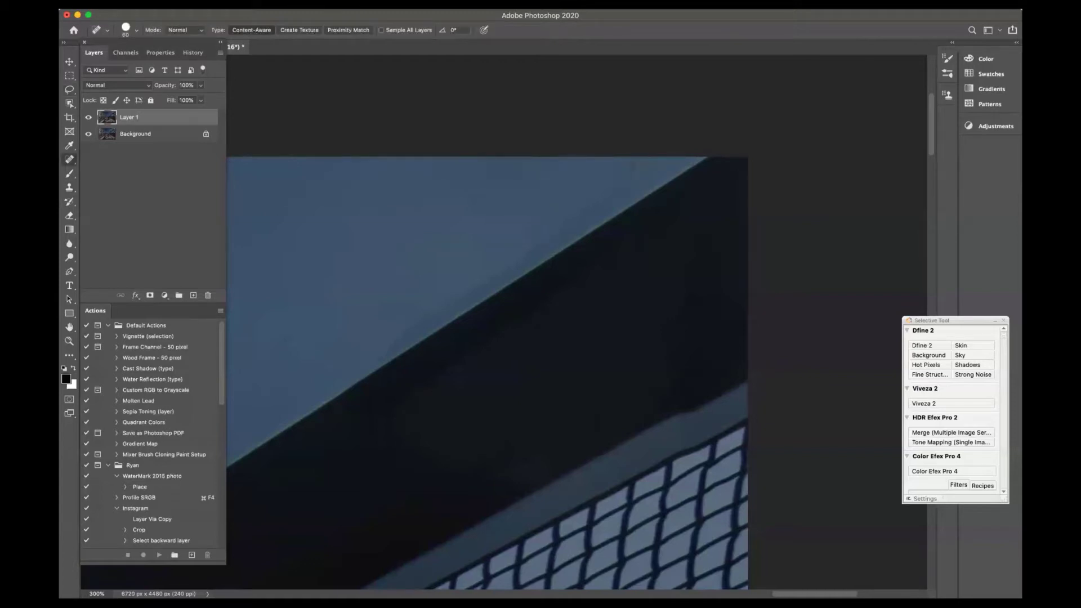
key("bracketleft")
mouse_move(631, 171)
left_mouse_down()
mouse_move(550, 224)
mouse_move(654, 167)
left_mouse_up()
mouse_move(580, 222)
left_mouse_down()
mouse_move(482, 265)
mouse_move(496, 269)
mouse_move(373, 346)
mouse_move(395, 342)
left_mouse_up()
left_click_drag(485, 260, 434, 292)
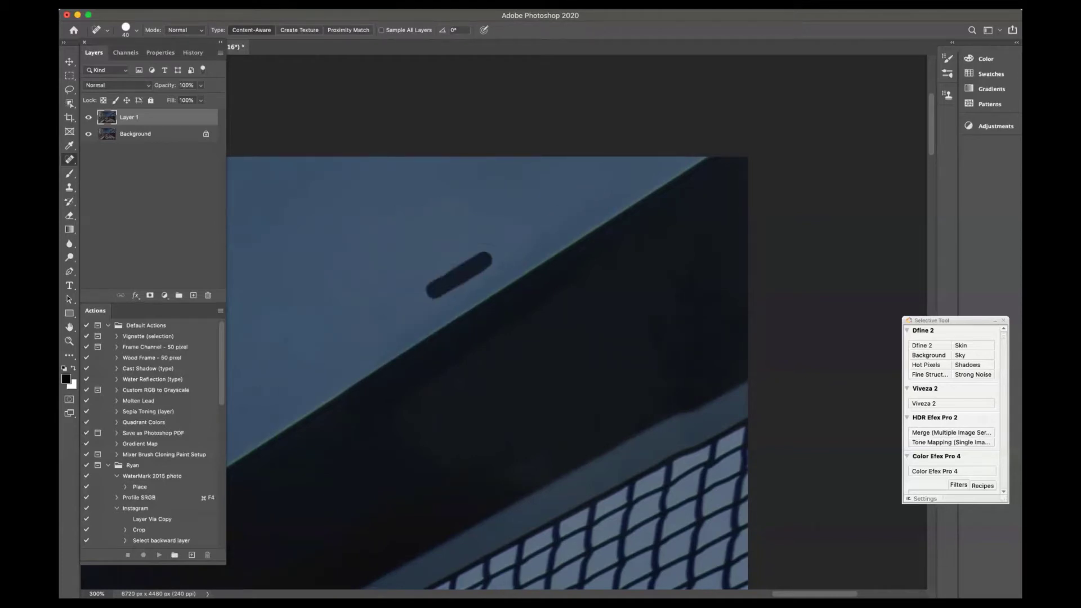
Heal the remaining sky patch beside the beam and the uneven tones on the beam's dark face
scroll(578, 374, "up", 1)
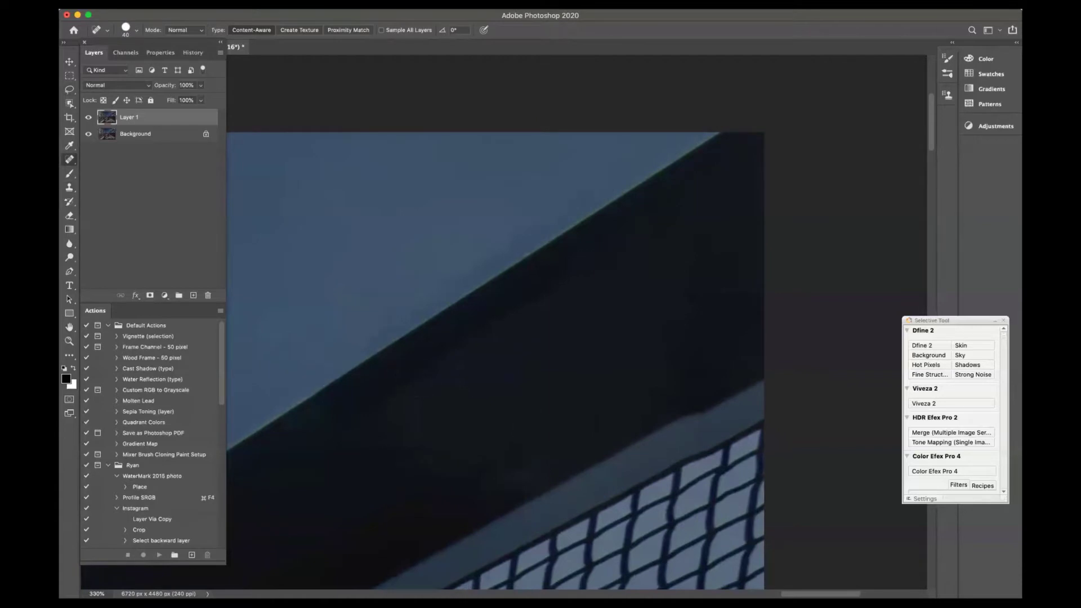
left_click_drag(367, 314, 470, 258)
left_click_drag(383, 397, 456, 363)
left_click_drag(366, 408, 489, 328)
left_click_drag(428, 366, 631, 233)
Set the Clone Stamp flow to 4% and blend the uneven tones on the beam's dark face with a larger brush
scroll(504, 401, "down", 3)
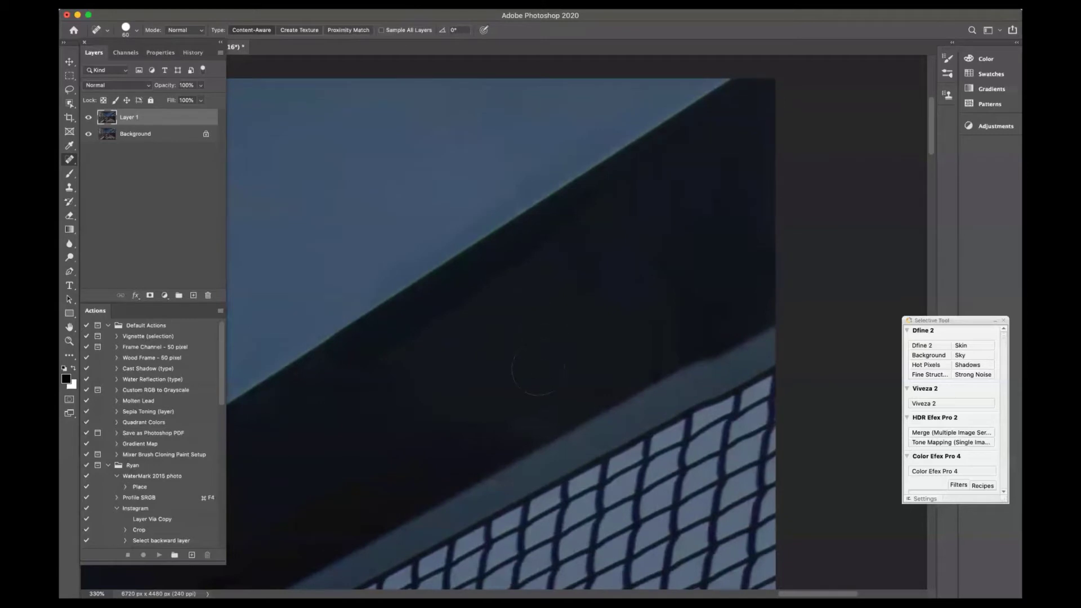
key("s")
key("bracketright")
key("bracketright")
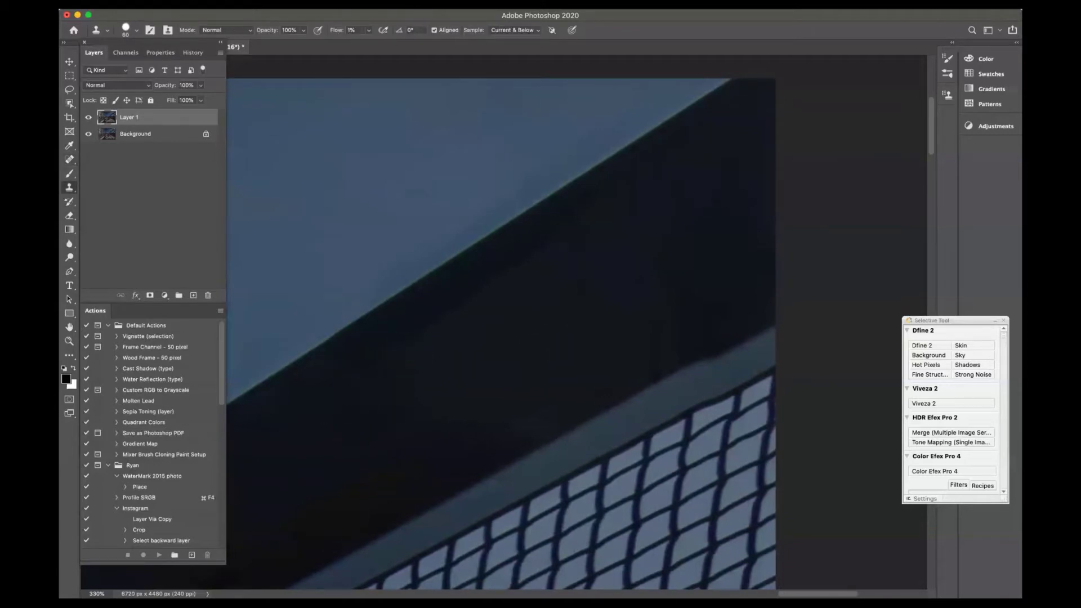
left_click_drag(334, 33, 340, 33)
left_click_drag(628, 194, 649, 193)
left_click_drag(490, 347, 332, 396)
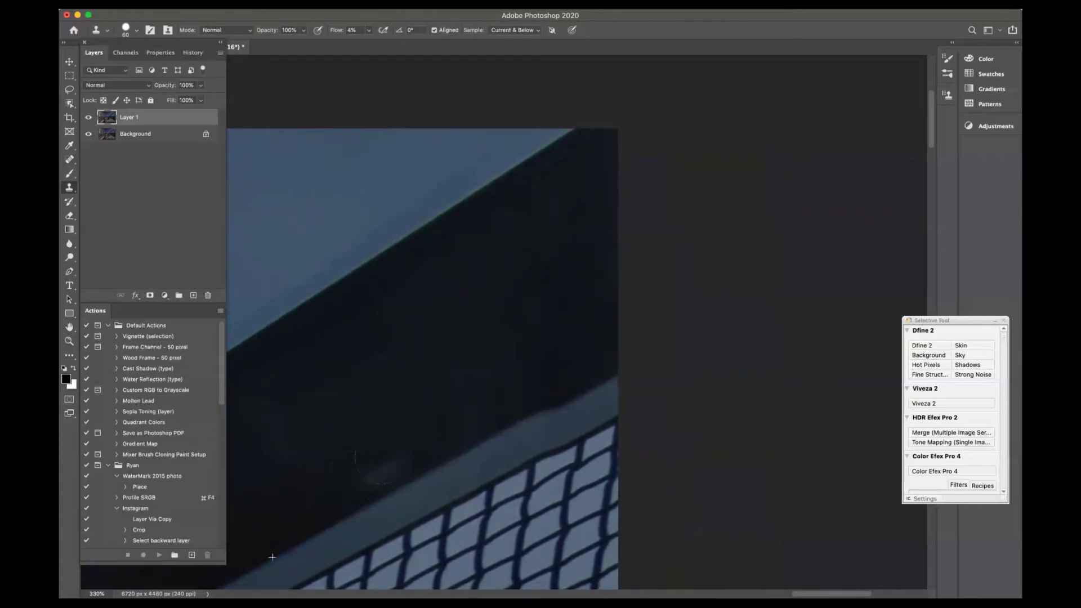
key("super+z")
mouse_move(567, 384)
left_mouse_down()
mouse_move(547, 385)
mouse_move(564, 380)
left_mouse_up()
key("super+z")
Clone a clean stretch of the grey strip under the dark beam over the bump in its upper edge
left_click(417, 477, "alt")
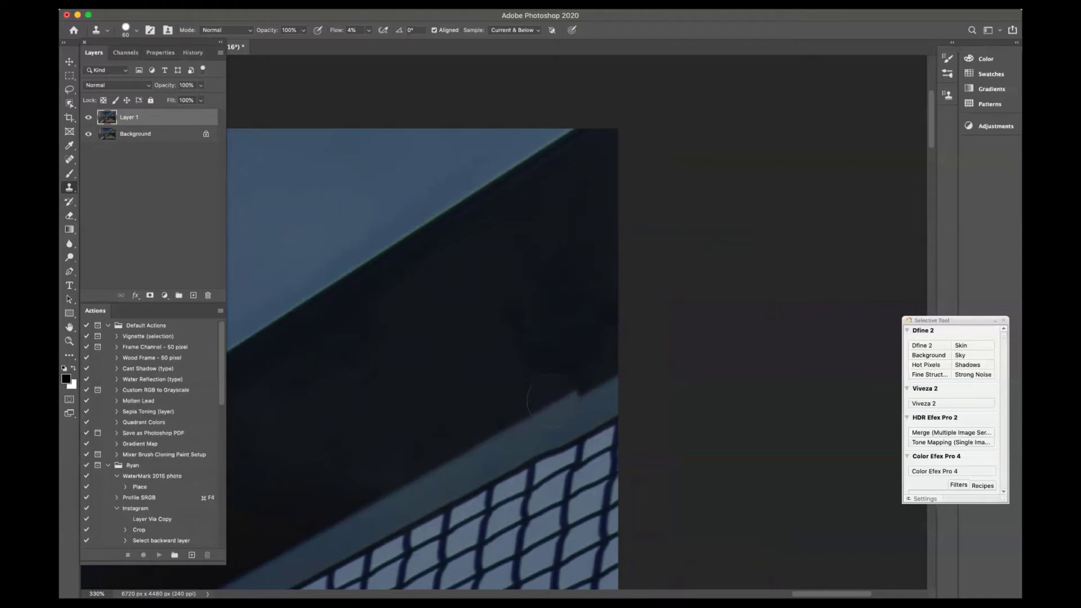
mouse_move(554, 400)
left_mouse_down()
mouse_move(612, 375)
mouse_move(611, 362)
mouse_move(524, 425)
mouse_move(566, 395)
left_mouse_up()
mouse_move(498, 429)
left_mouse_down()
mouse_move(489, 370)
mouse_move(465, 350)
left_mouse_up()
left_click(448, 370, "alt")
Set the Clone Stamp flow to 16% and clone clean mesh over the uneven upper border of the wire fence
scroll(489, 359, "up", 2)
left_click_drag(482, 350, 540, 179)
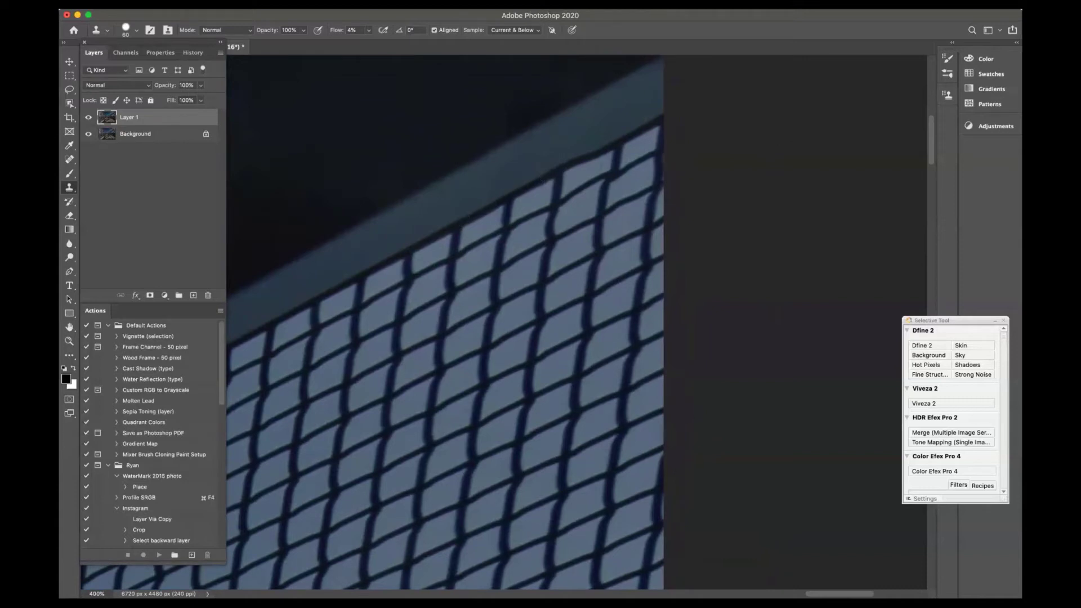
left_click_drag(567, 175, 569, 172)
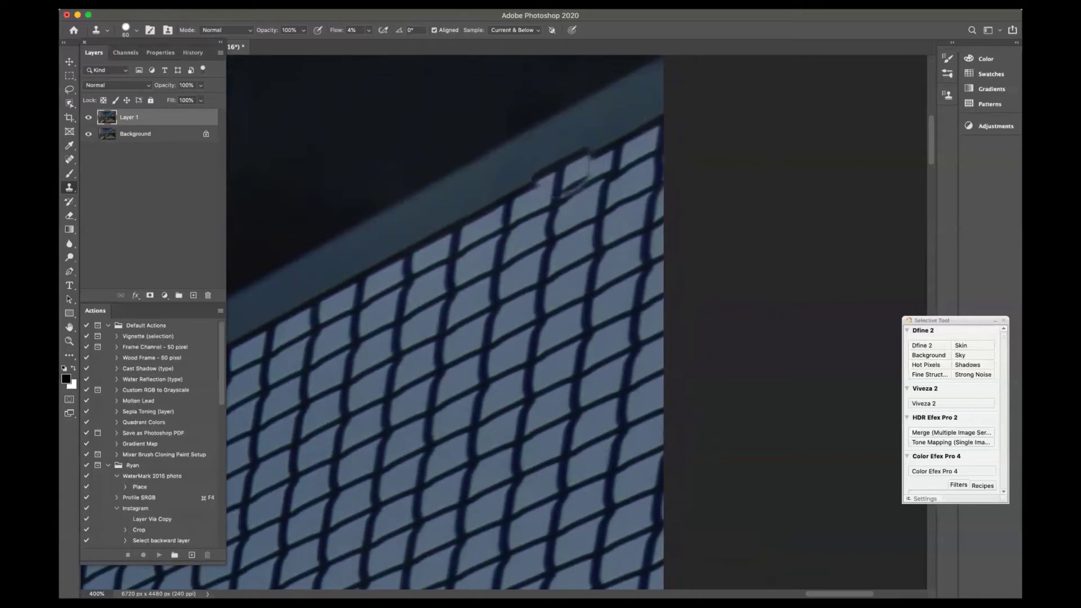
key("[")
key("[")
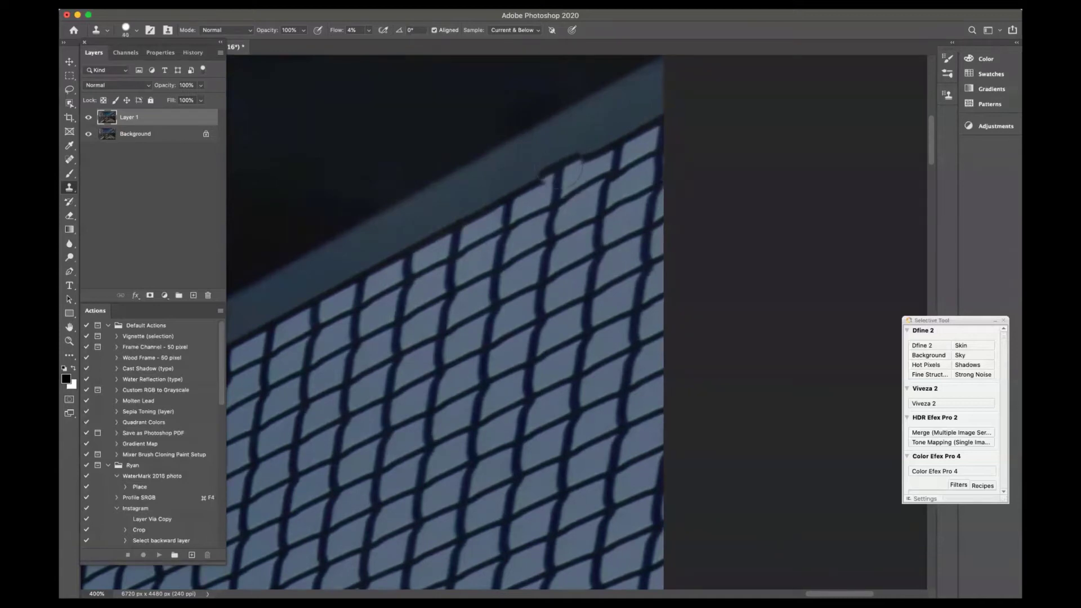
left_click_drag(337, 31, 344, 33)
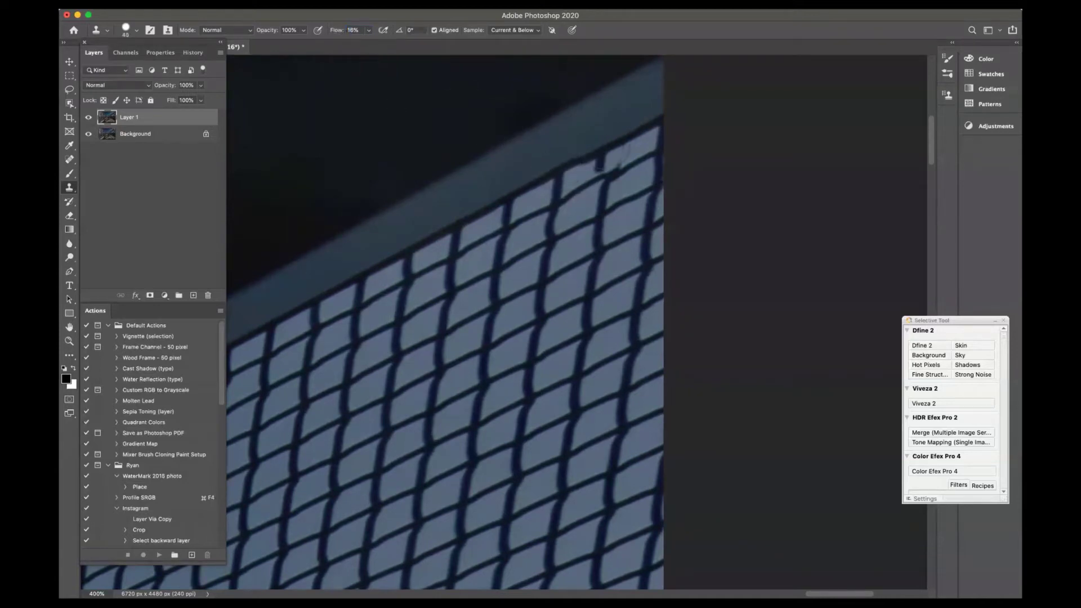
mouse_move(605, 155)
left_mouse_down()
mouse_move(575, 158)
mouse_move(567, 172)
mouse_move(568, 194)
left_mouse_up()
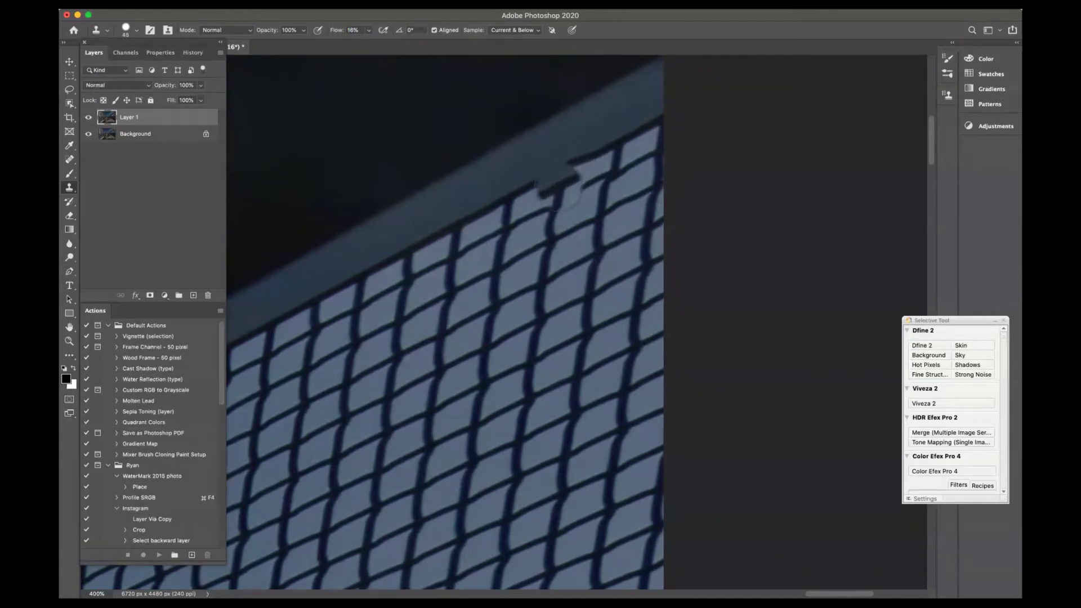
key("super+z")
left_click(477, 216, "alt")
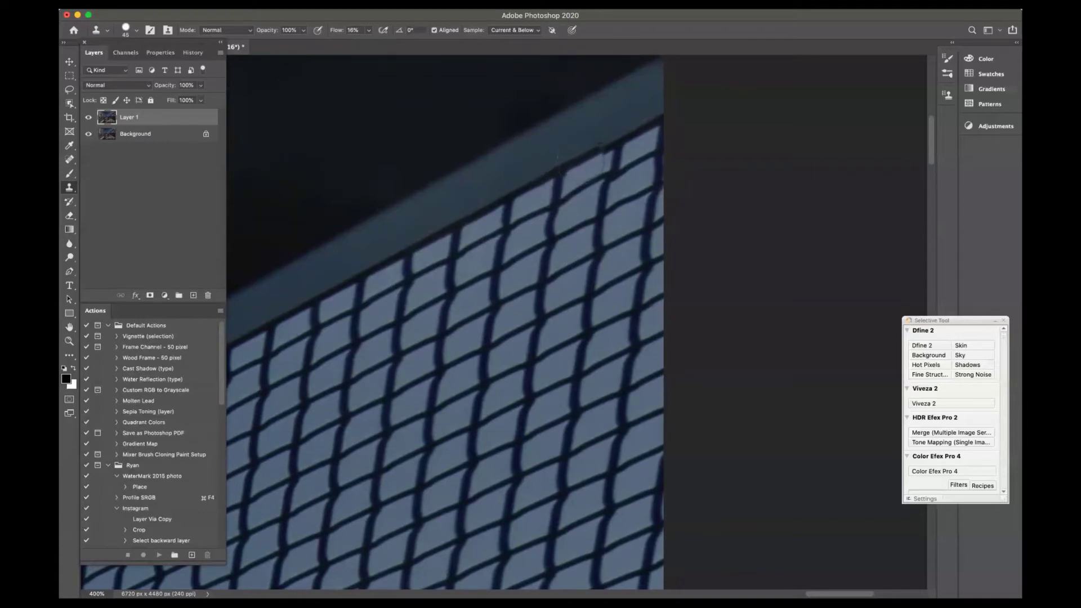
left_click_drag(580, 159, 621, 154)
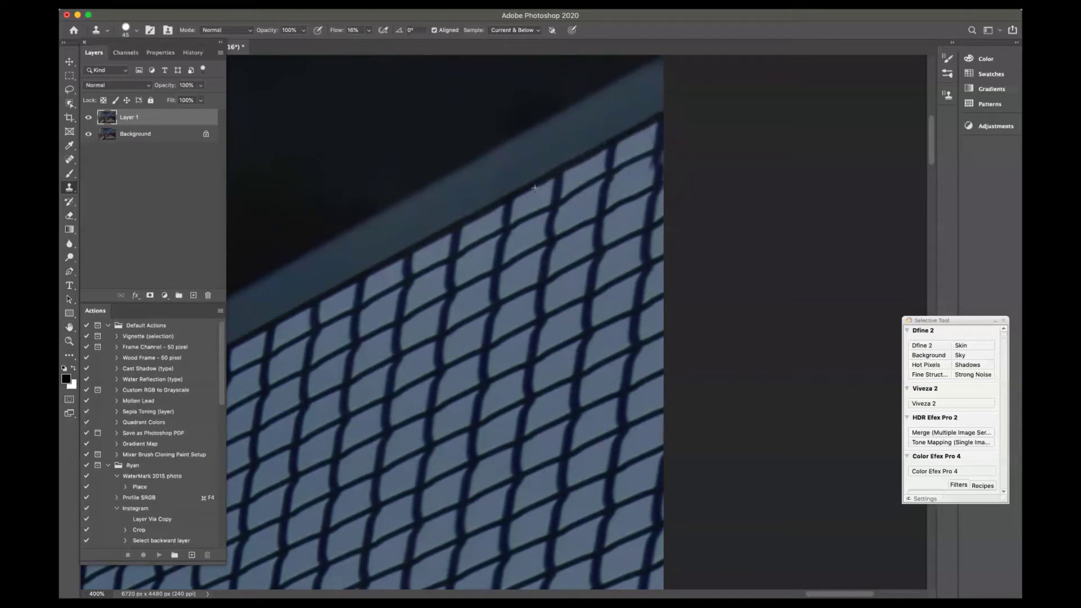
Clone over the broken mesh wires at the photo's edge, reducing the brush size to 15
left_click_drag(659, 169, 661, 186)
key("bracketleft")
key("bracketleft")
key("bracketleft")
key("bracketleft")
key("bracketleft")
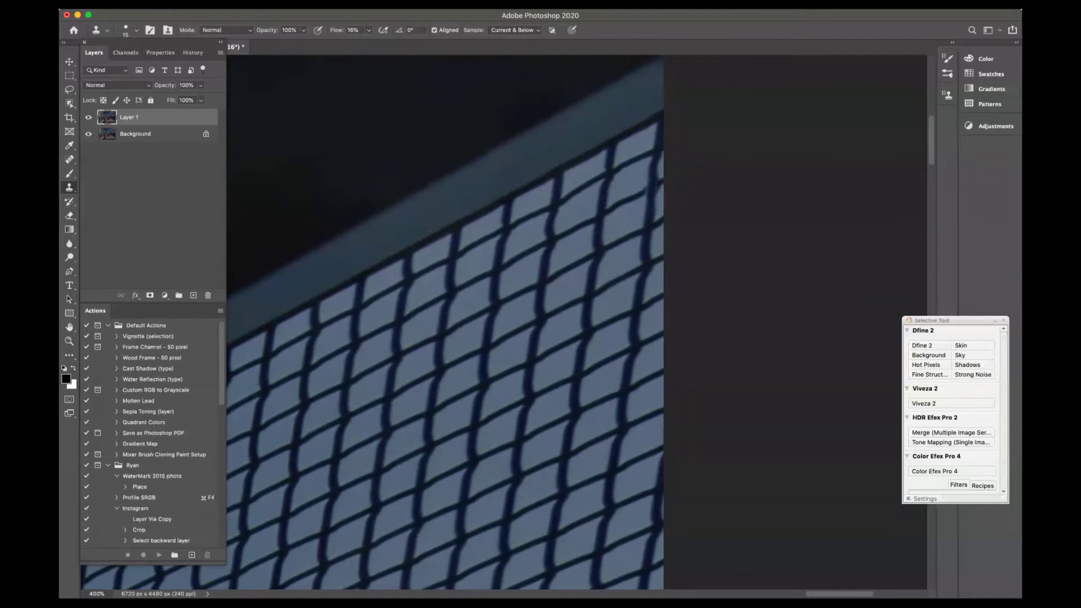
left_click(634, 209)
Examine the whole photo and the tall brown bridge post beside the building for remaining distractions
scroll(531, 348, "down", 5)
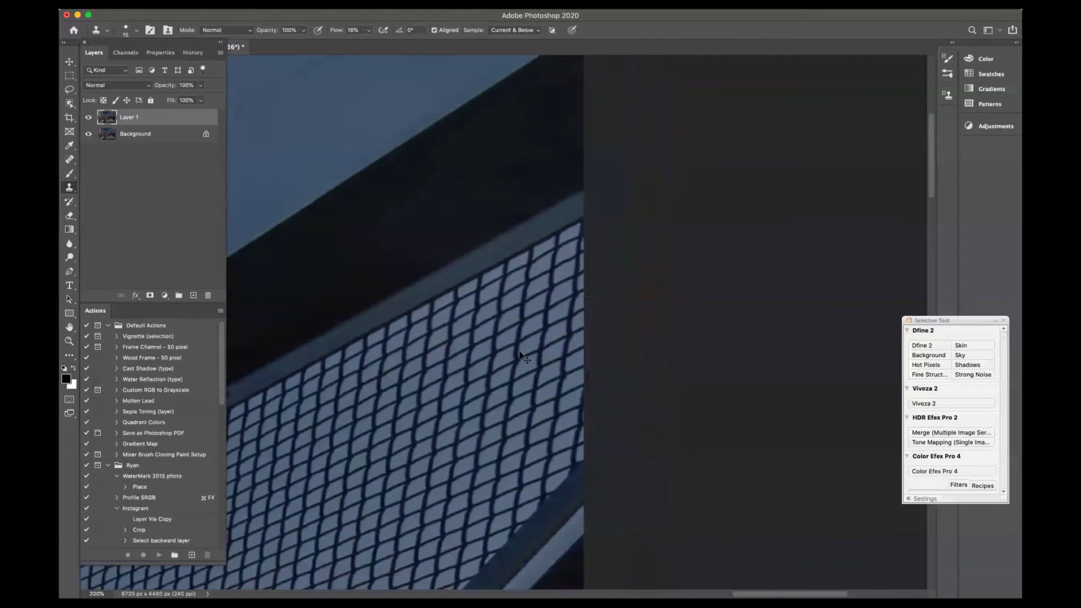
scroll(472, 405, "down", 1)
scroll(474, 402, "down", 1)
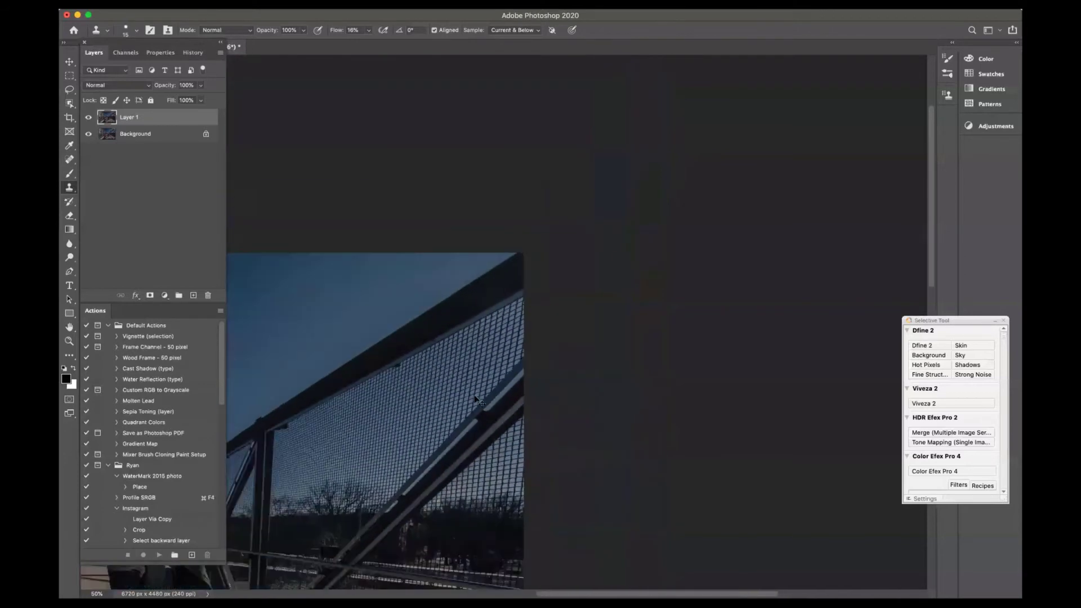
scroll(474, 401, "down", 1)
scroll(480, 398, "down", 1)
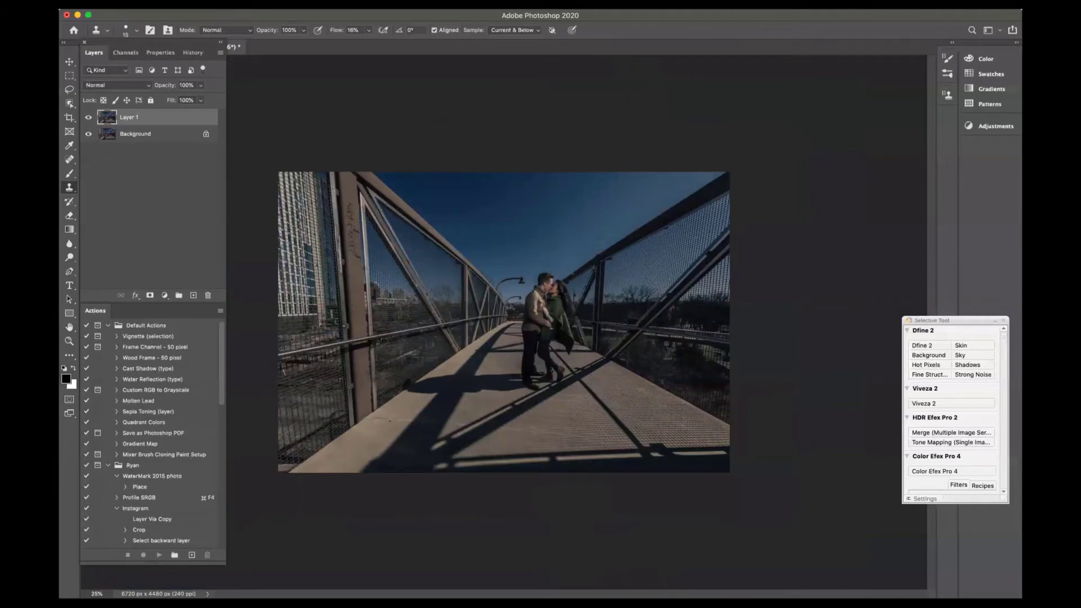
key("super+plus")
key("super+plus")
key("super+plus")
key("super+plus")
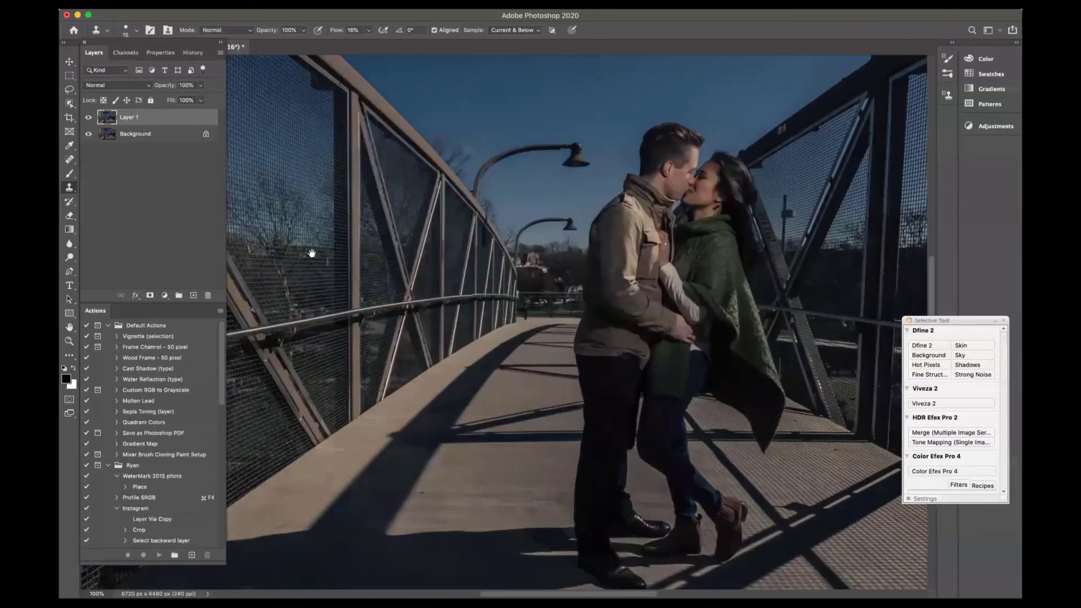
left_click_drag(309, 252, 458, 280)
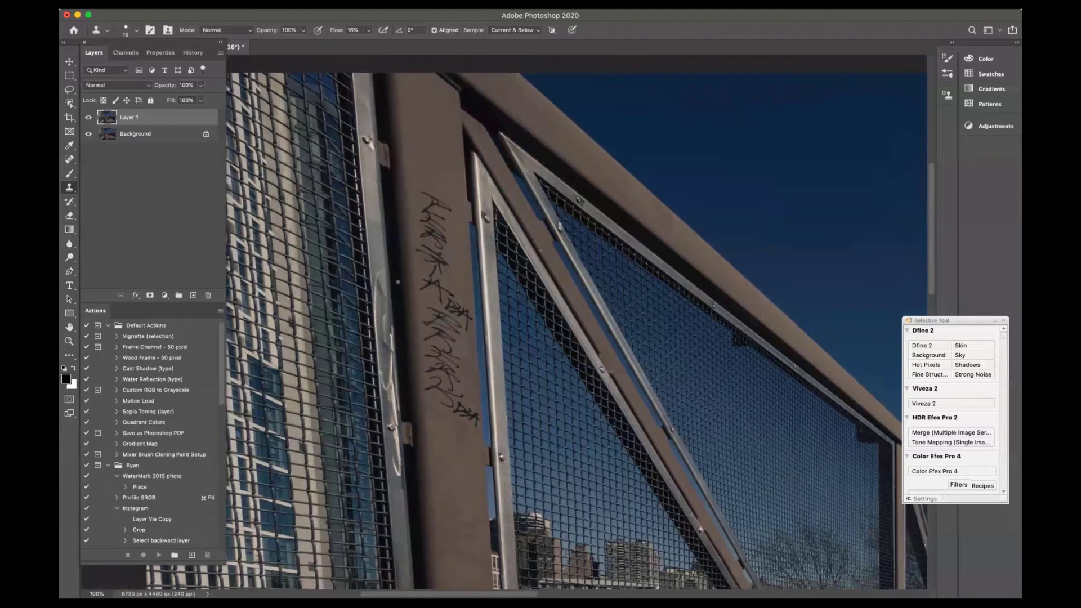
Lasso the graffiti on the brown bridge post and fill it with Content-Aware at 100% opacity
key("l")
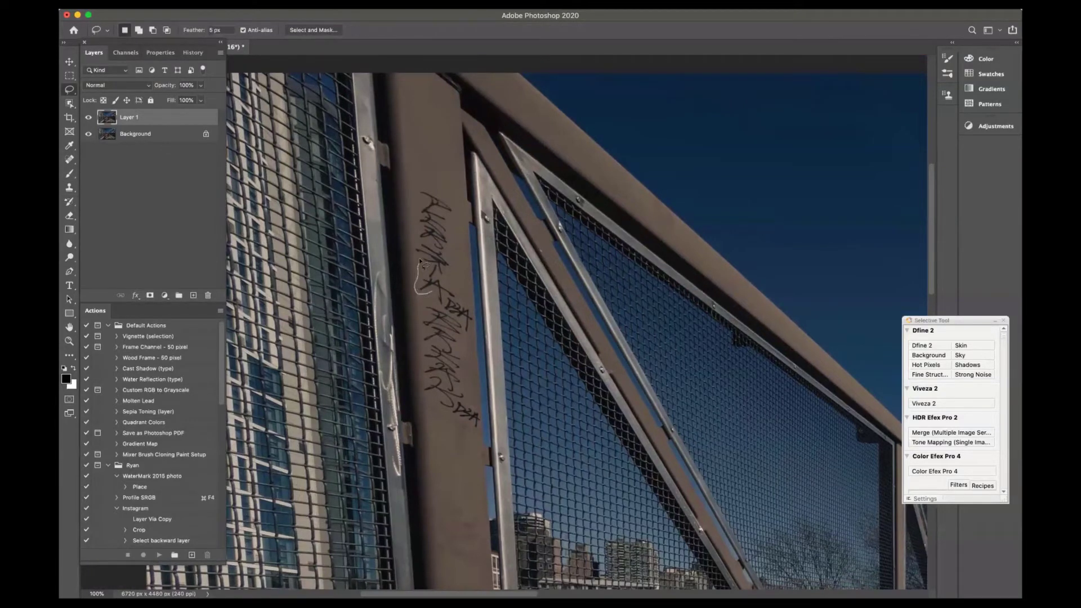
left_click_drag(411, 243, 417, 192)
left_click_drag(470, 304, 474, 319)
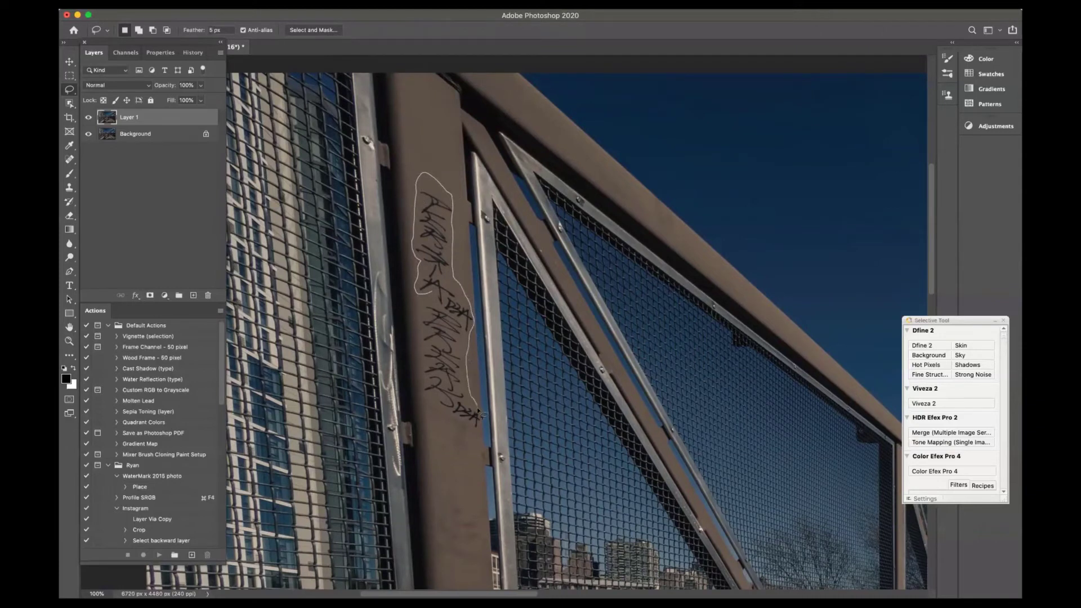
left_click_drag(480, 416, 483, 423)
left_click_drag(432, 293, 433, 292)
key("shift+BackSpace")
scroll(609, 234, "down", 8)
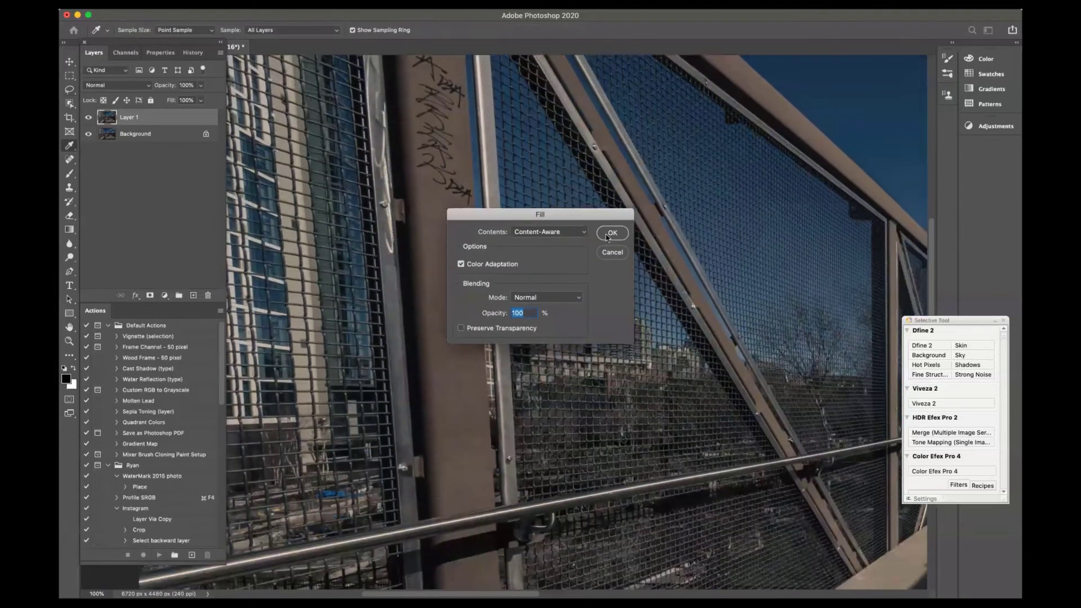
left_click(611, 234)
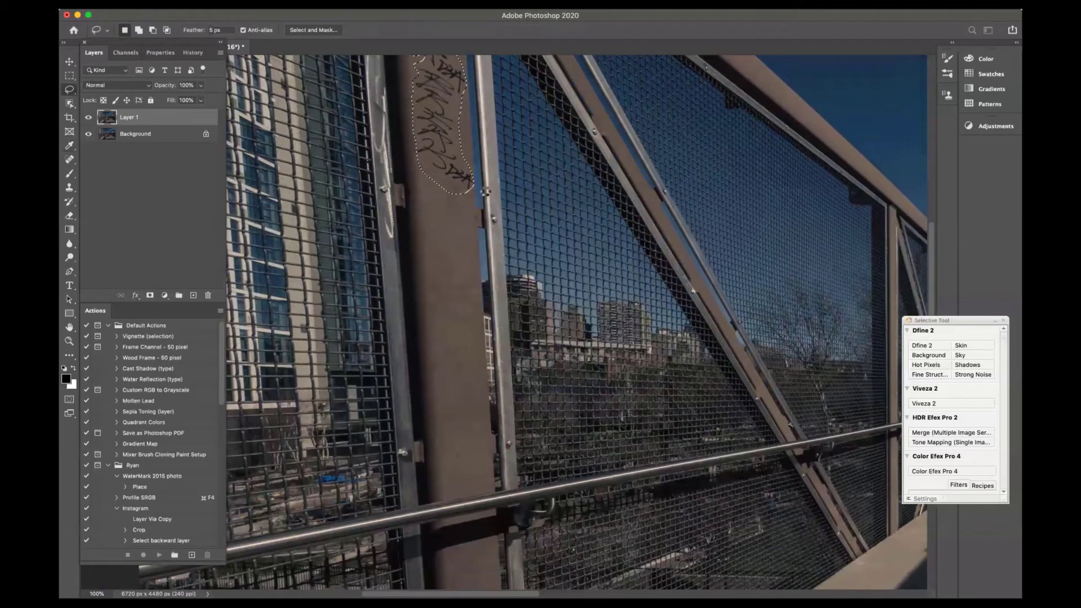
Lasso the stray mesh and metal fragments on the post and replace them with a Content-Aware fill
mouse_move(408, 203)
left_mouse_down()
mouse_move(389, 376)
mouse_move(398, 373)
left_mouse_up()
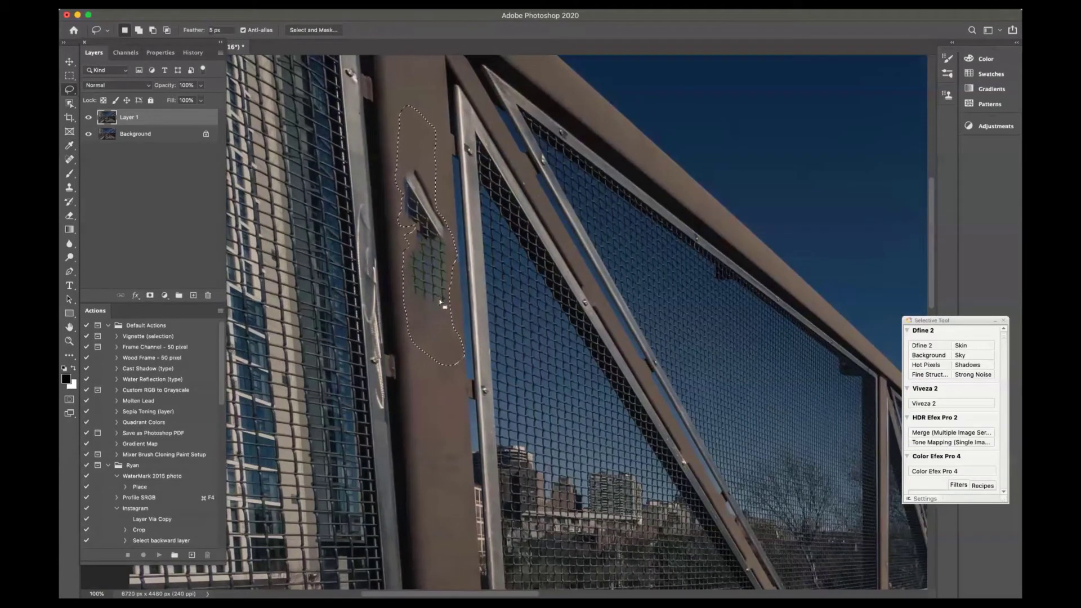
left_click(419, 238)
left_click_drag(402, 213, 402, 178)
left_click_drag(443, 309, 409, 301)
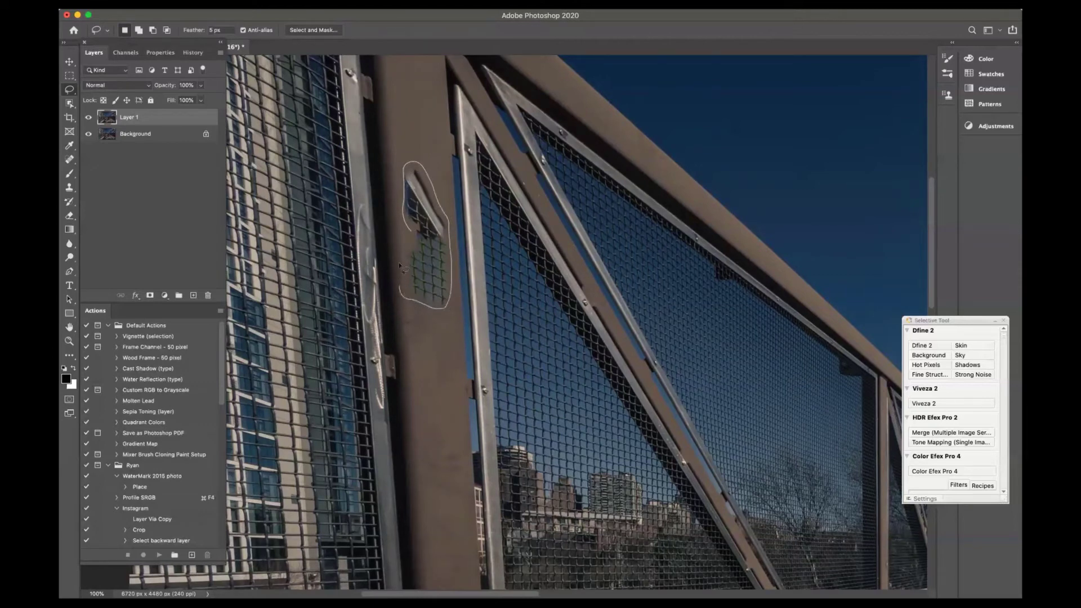
left_click_drag(409, 237, 410, 238)
key("shift+BackSpace")
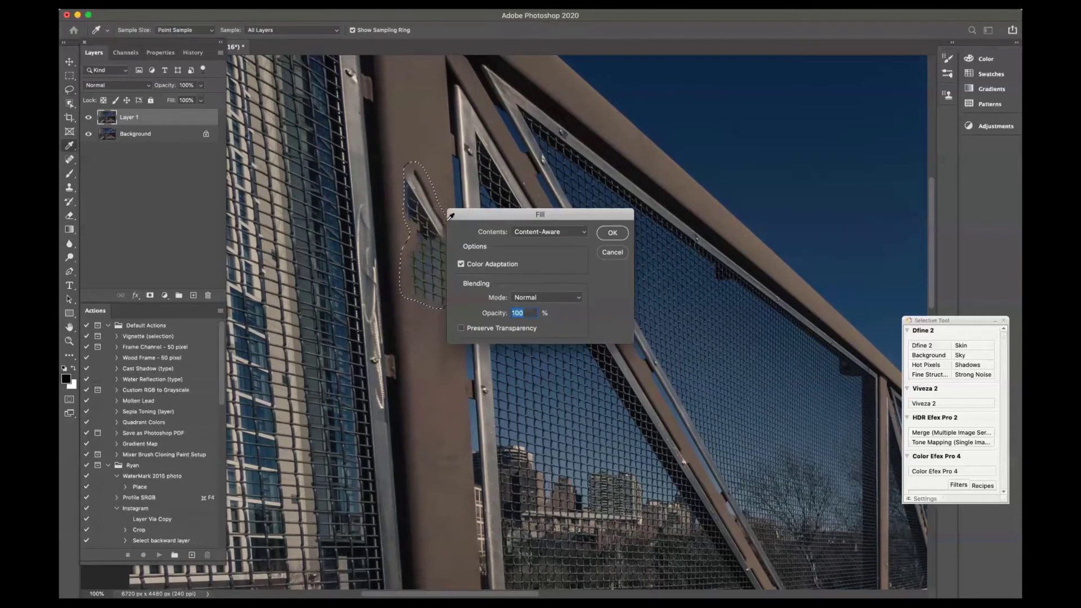
key("Return")
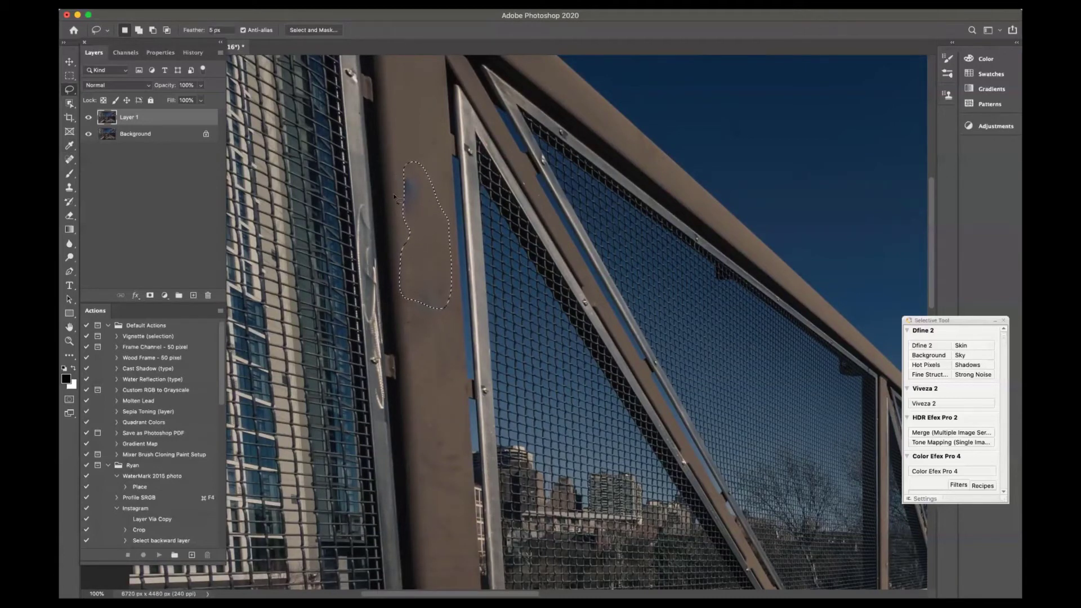
Select the bluish spot and the discoloured patch below it on the post, filling each with Content-Aware
mouse_move(398, 196)
left_mouse_down()
mouse_move(403, 162)
mouse_move(418, 168)
mouse_move(428, 205)
mouse_move(402, 215)
left_mouse_up()
key("shift+BackSpace")
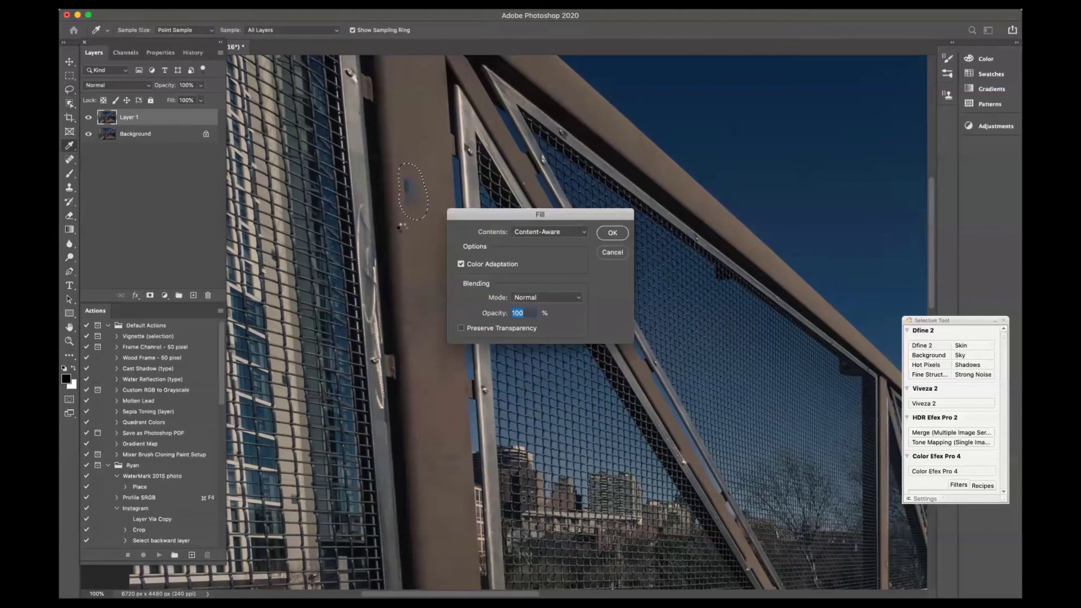
key("Return")
mouse_move(407, 280)
left_mouse_down()
mouse_move(448, 292)
mouse_move(447, 327)
mouse_move(423, 331)
mouse_move(408, 289)
left_mouse_up()
key("shift+BackSpace")
key("Return")
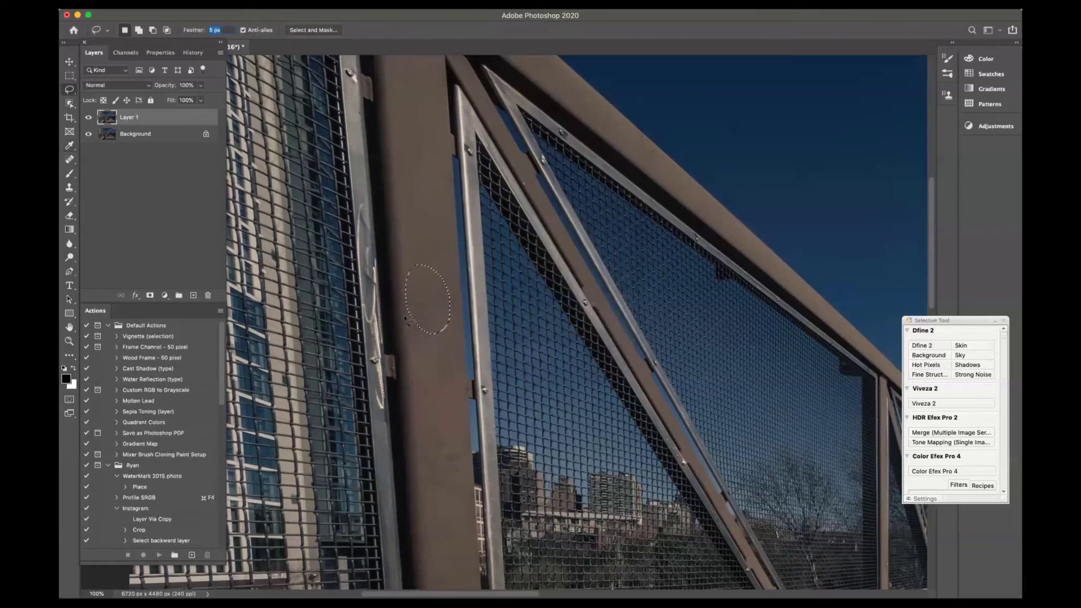
Clear the selection on the bridge post, keep the feather at 5 px, and save the document
left_click(407, 350)
key("space")
left_click(435, 445)
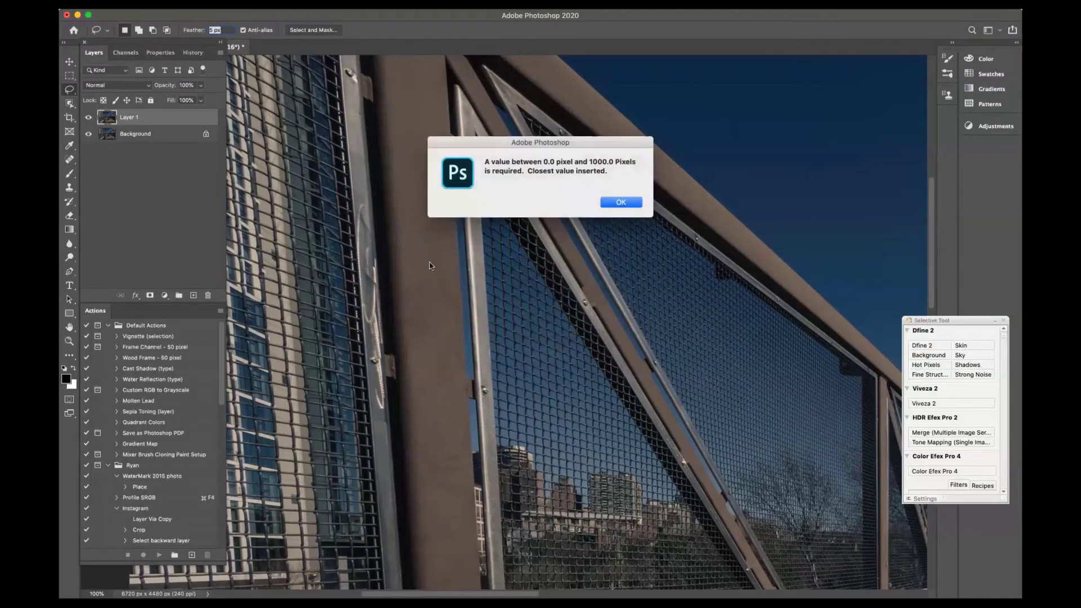
left_click(612, 205)
key("super+s")
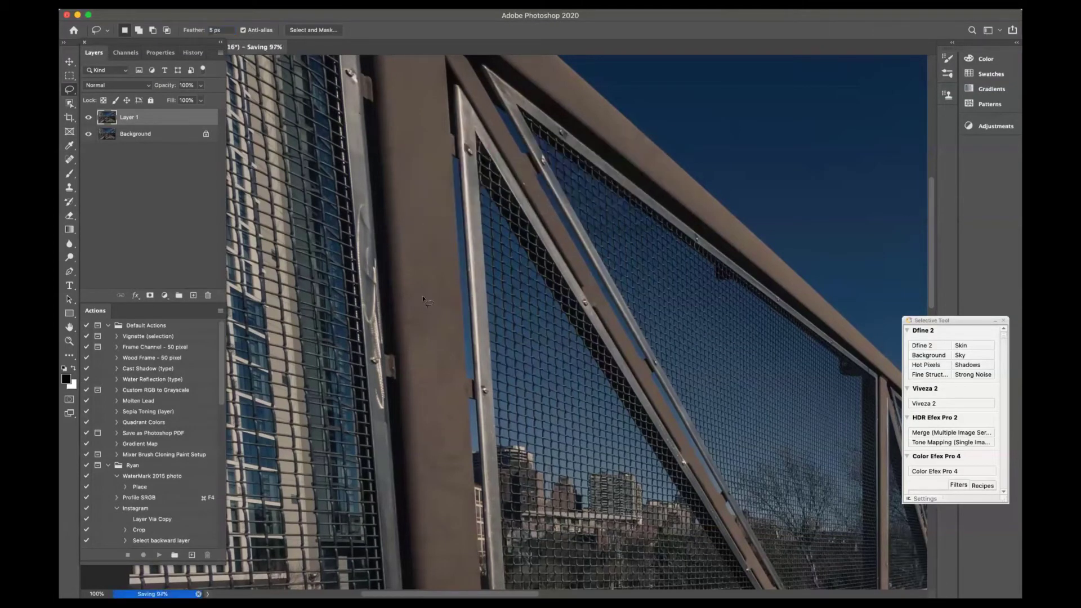
Rename the retouched layer above the background as Clean-up
double_click(133, 116)
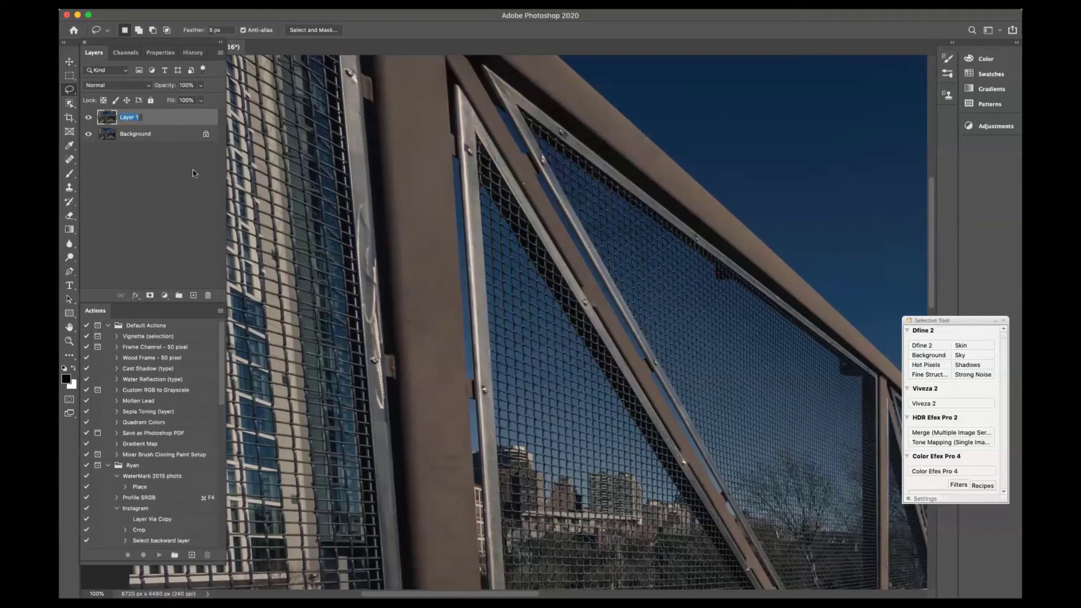
type("C")
key("Return")
key("super+minus")
key("super+minus")
key("super+minus")
key("super+minus")
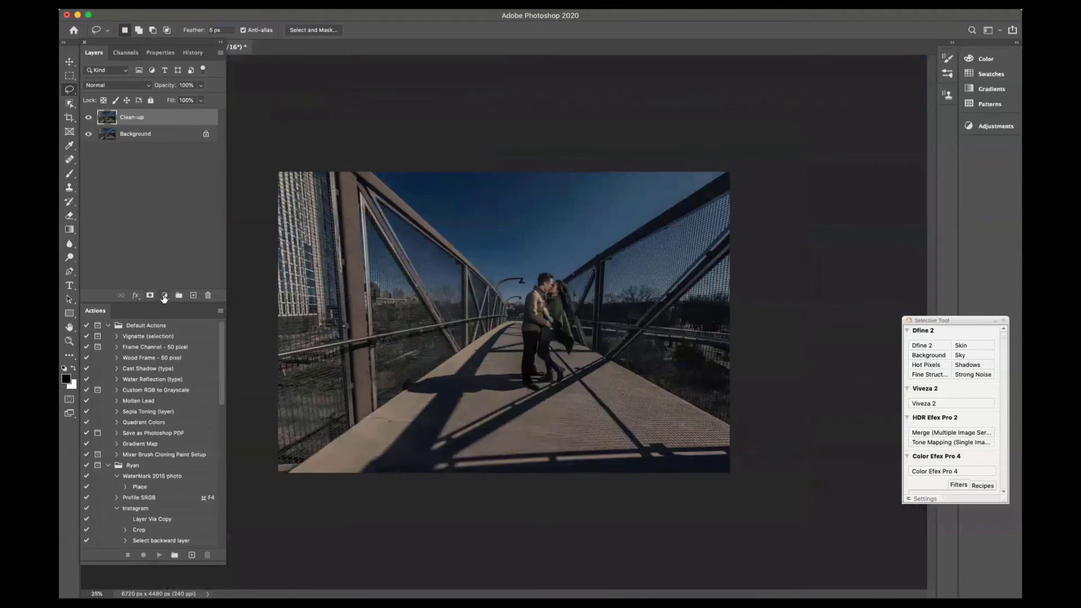
Add a Curves adjustment layer above Clean-up and raise its RGB midtones from input 134 to output 143
left_click(165, 296)
left_click(174, 362)
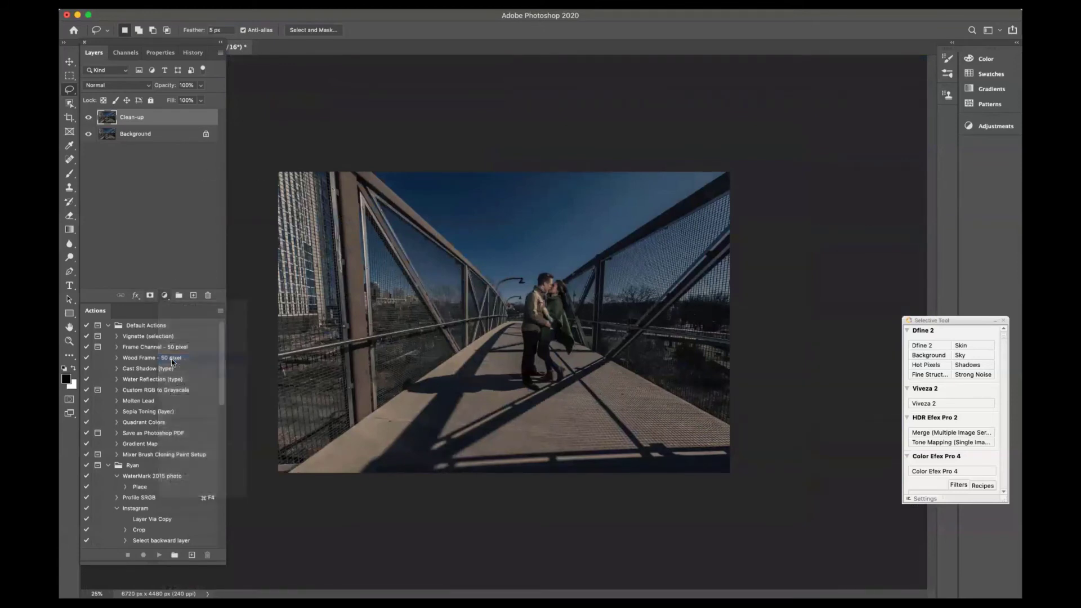
left_click_drag(162, 161, 162, 157)
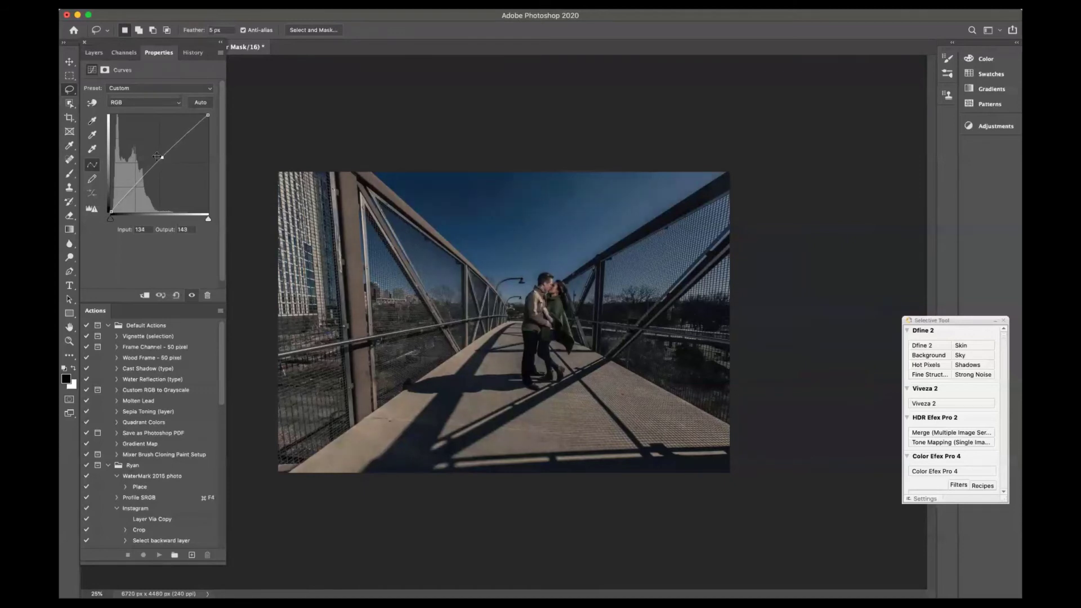
left_click(116, 59)
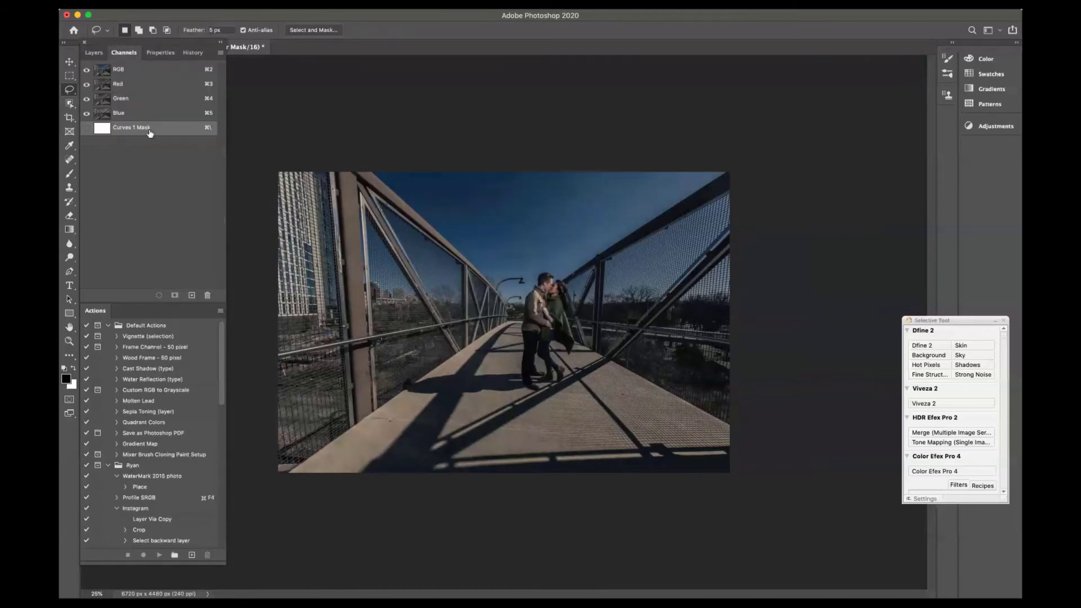
left_click(93, 55)
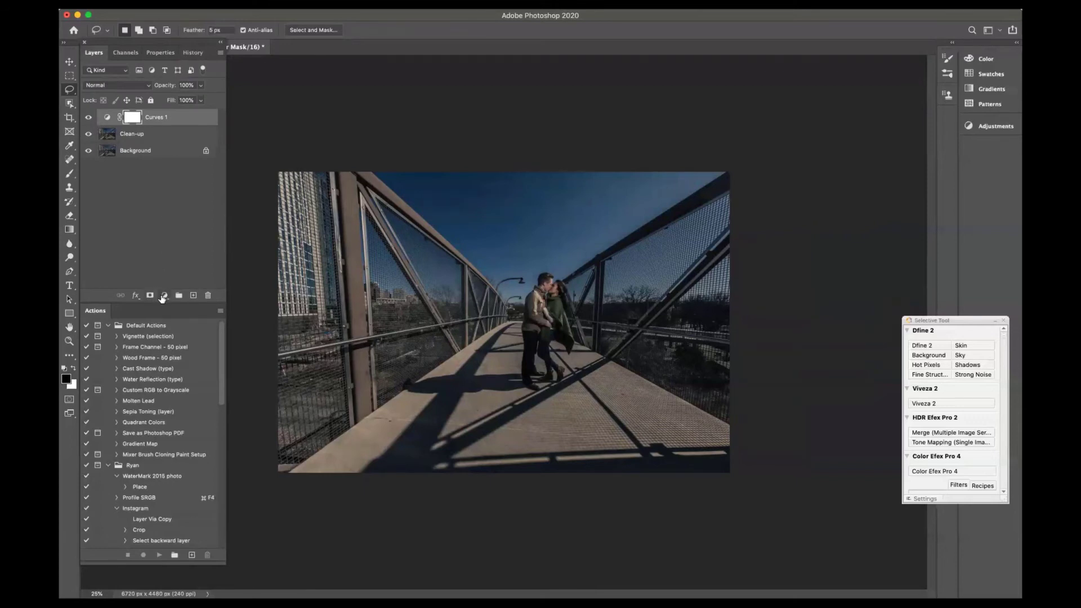
Try the Noise Layer-Gray action and delete the gray overlay layer it creates
left_click_drag(223, 363, 221, 505)
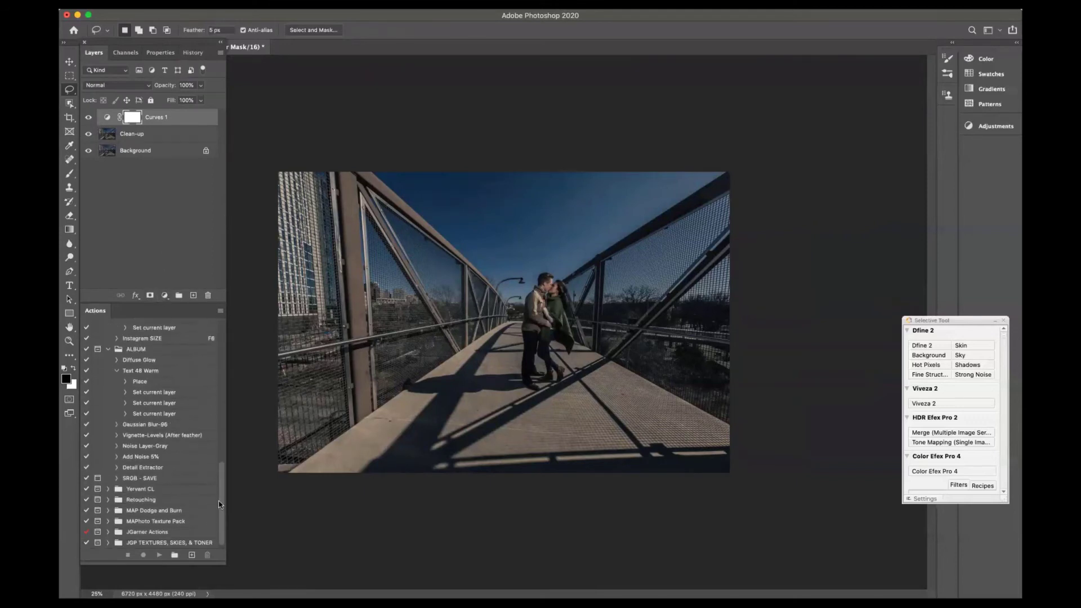
left_click(144, 447)
left_click(158, 555)
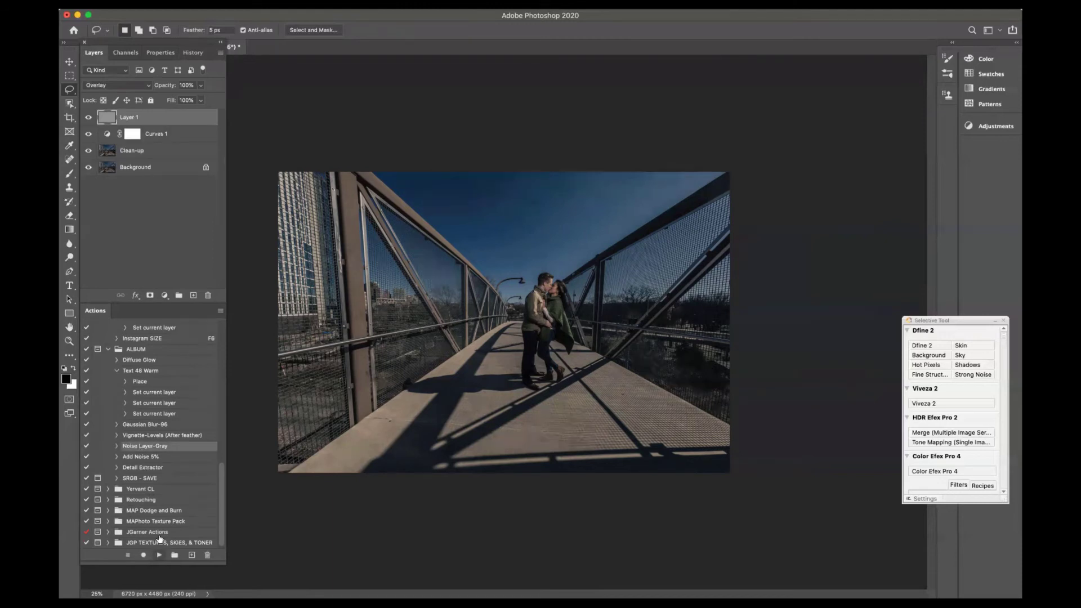
left_click(139, 458)
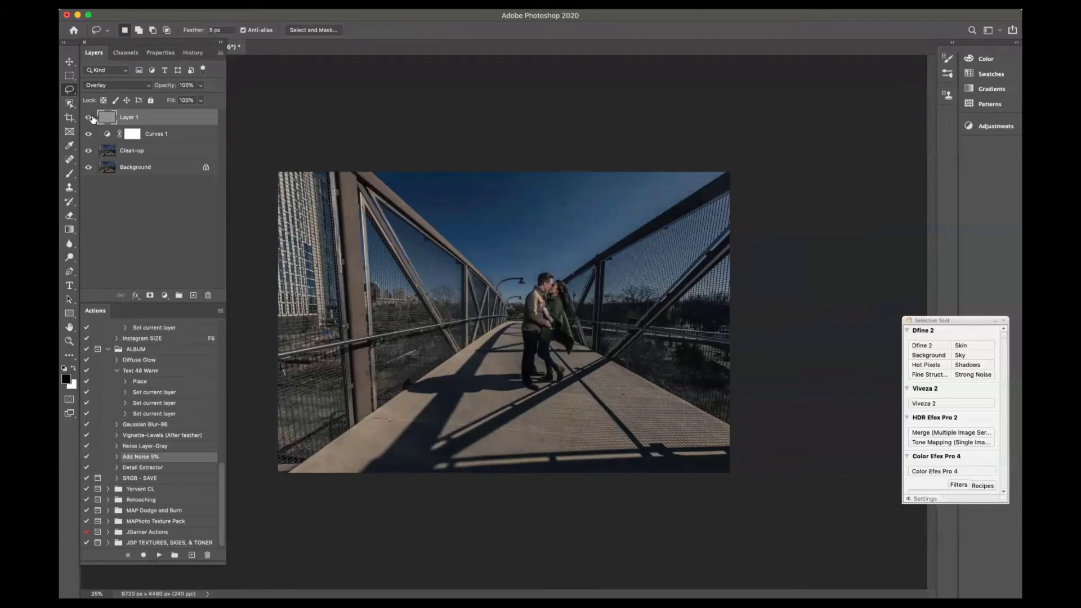
left_click(117, 446)
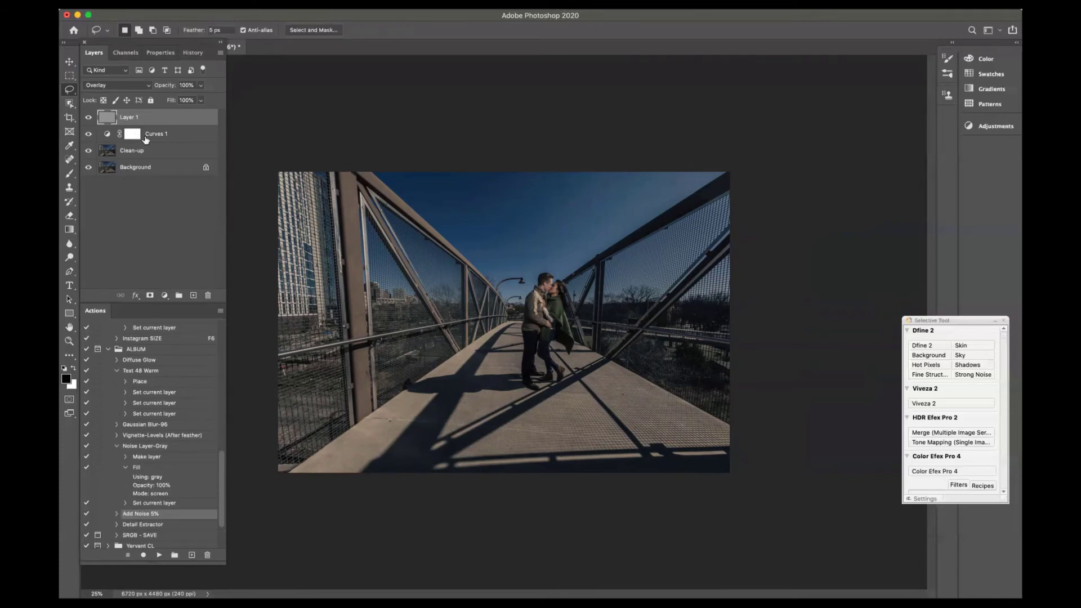
key("Delete")
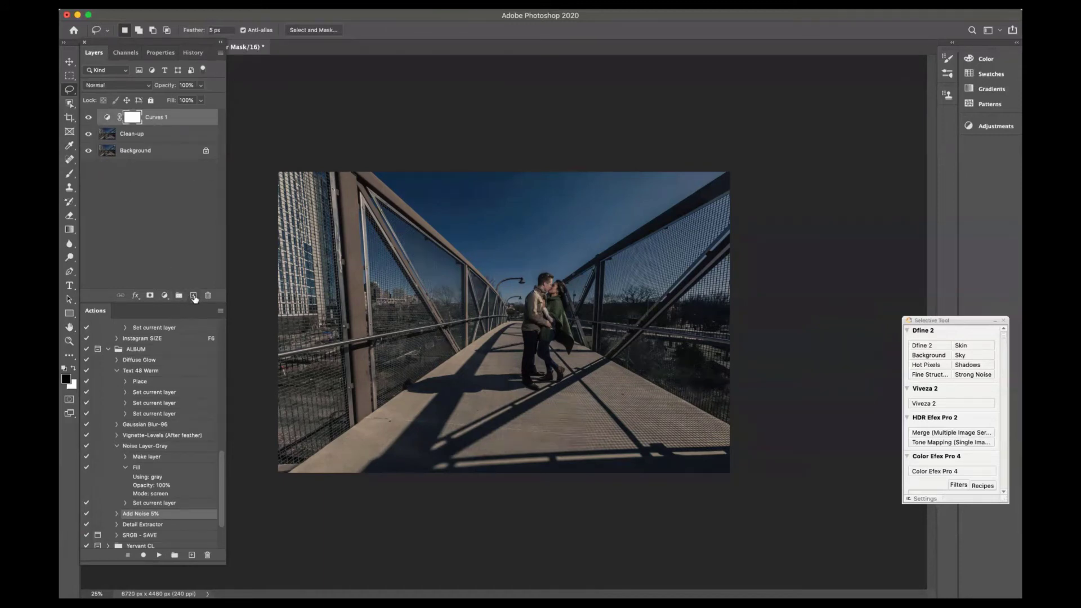
Create a new layer above Curves 1, fill it with 50% Gray at 100% opacity, and set its blend mode to Color Dodge
left_click(193, 296)
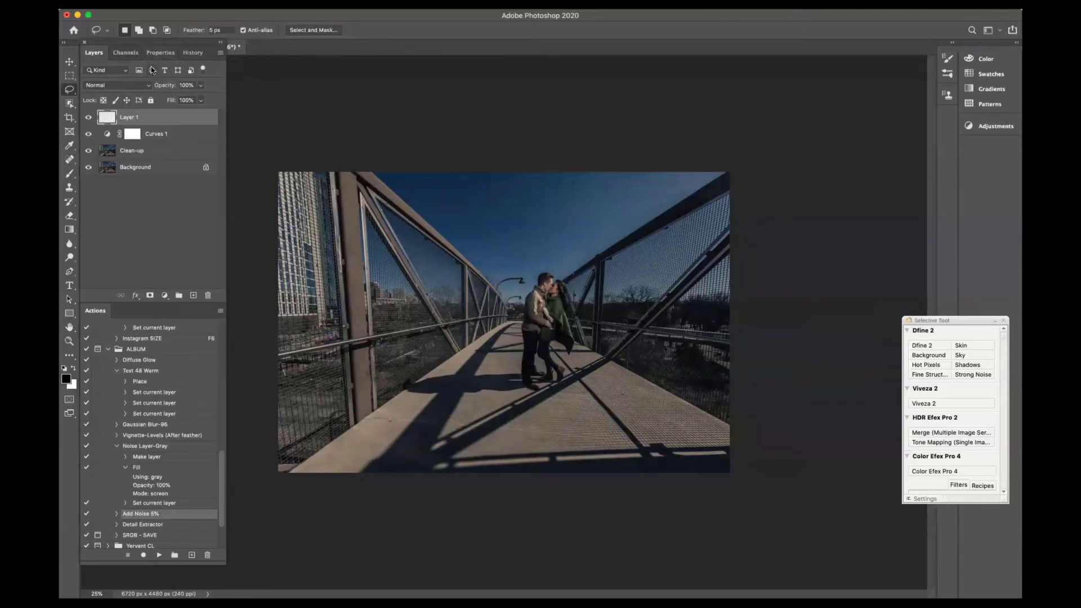
key("shift+F5")
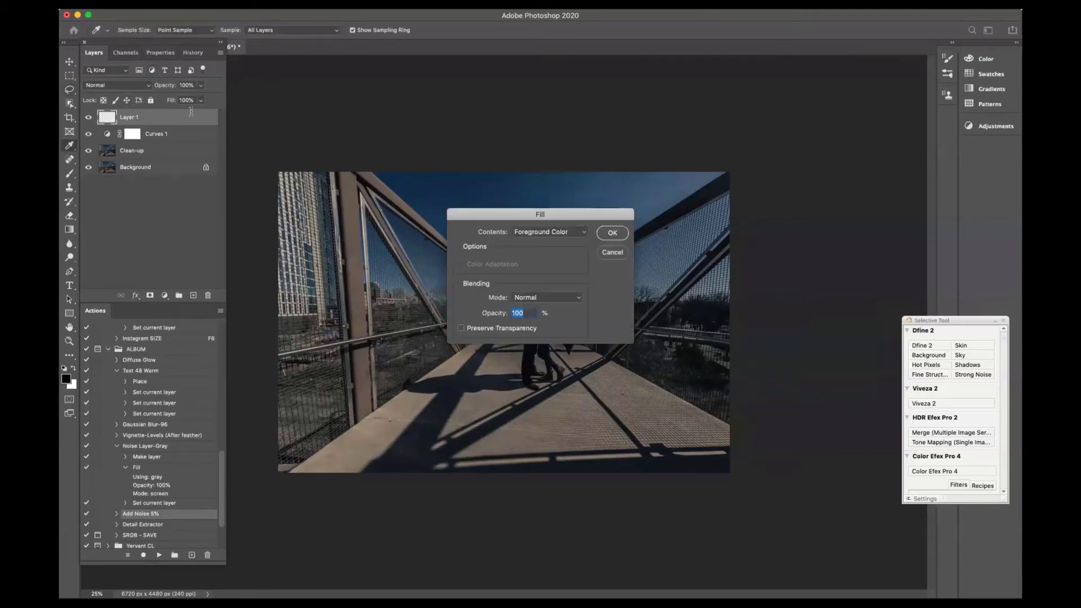
left_click(539, 233)
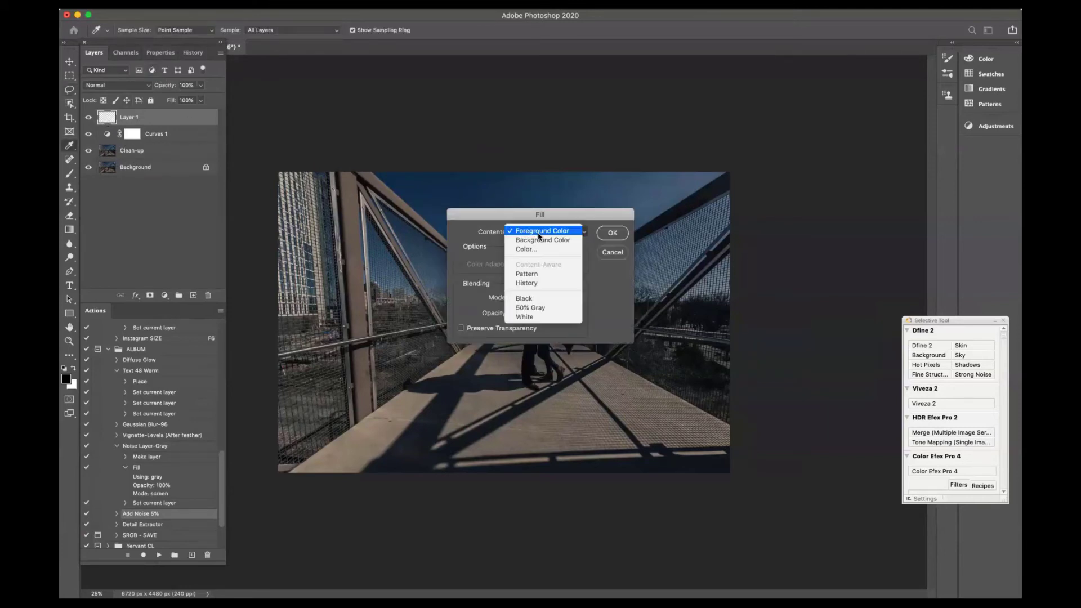
left_click(538, 309)
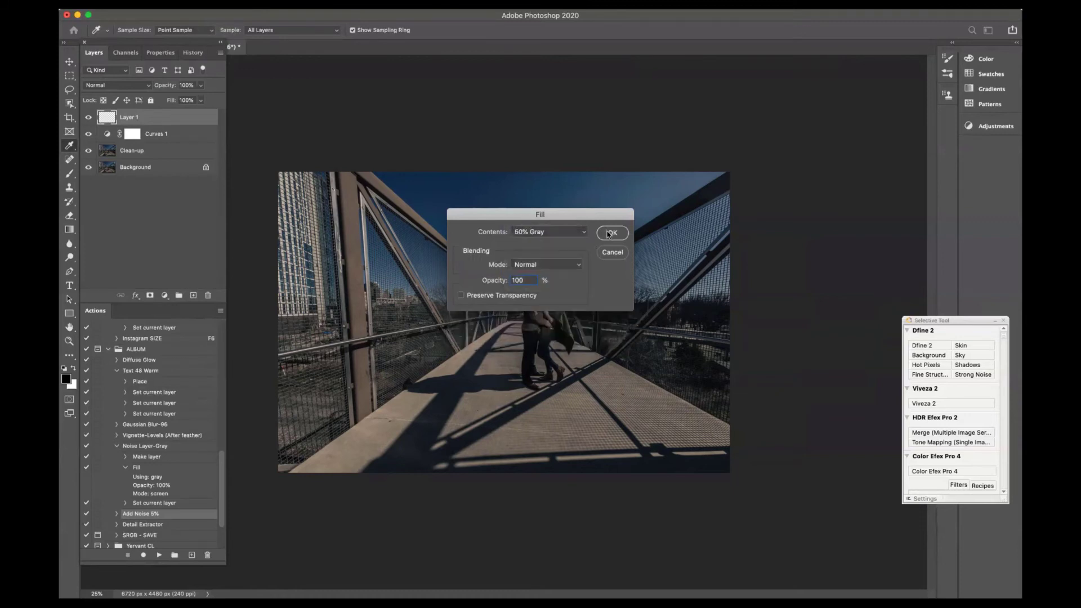
left_click(608, 236)
key("l")
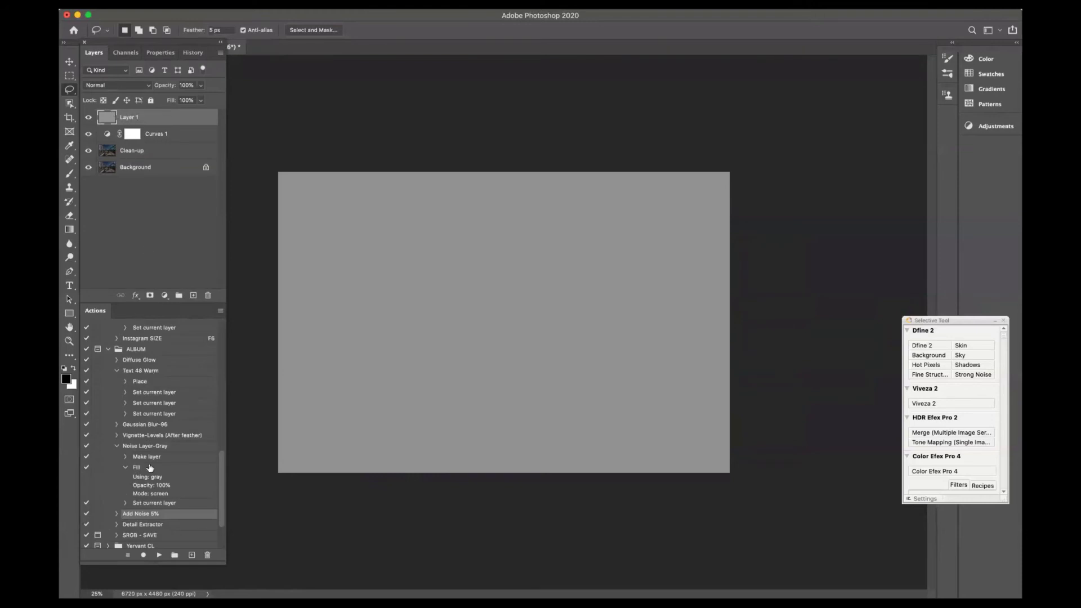
left_click(119, 85)
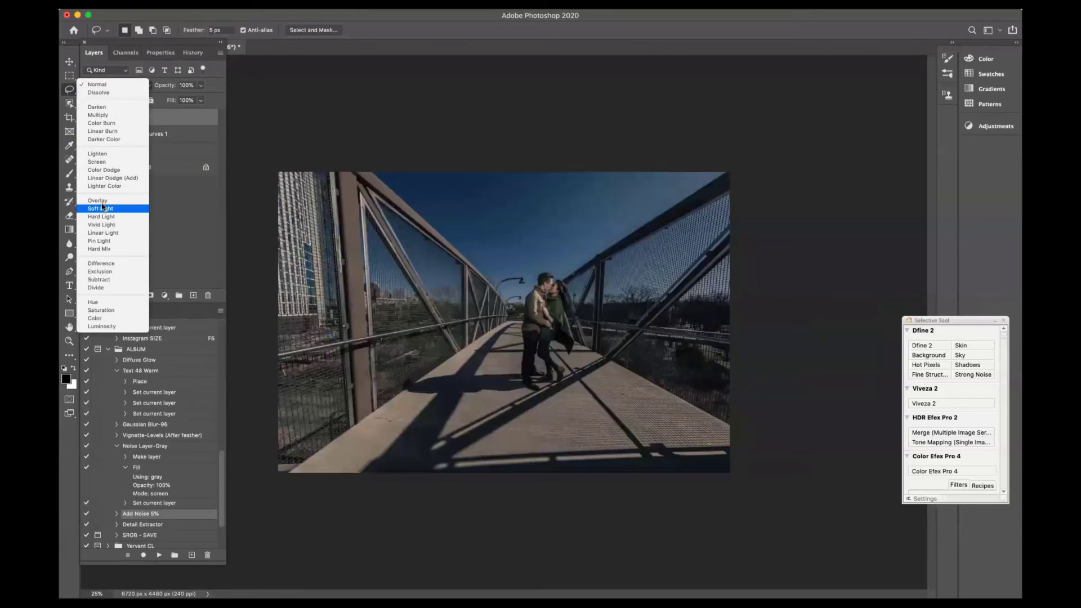
left_click(103, 169)
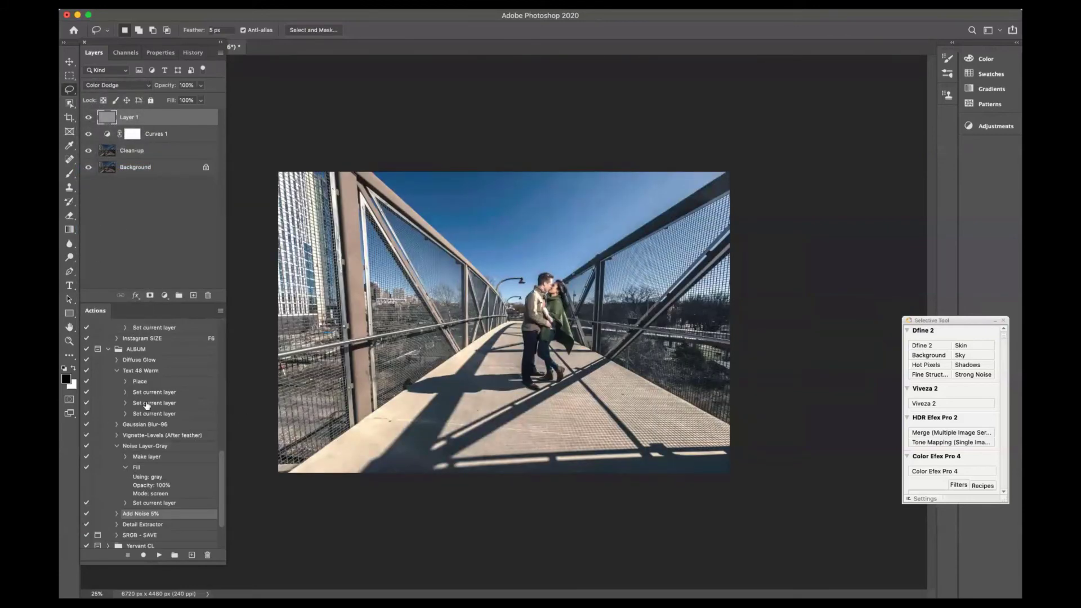
Review the recorded Add Noise settings inside the Add Noise 5% action
left_click(117, 513)
scroll(218, 512, "down", 6)
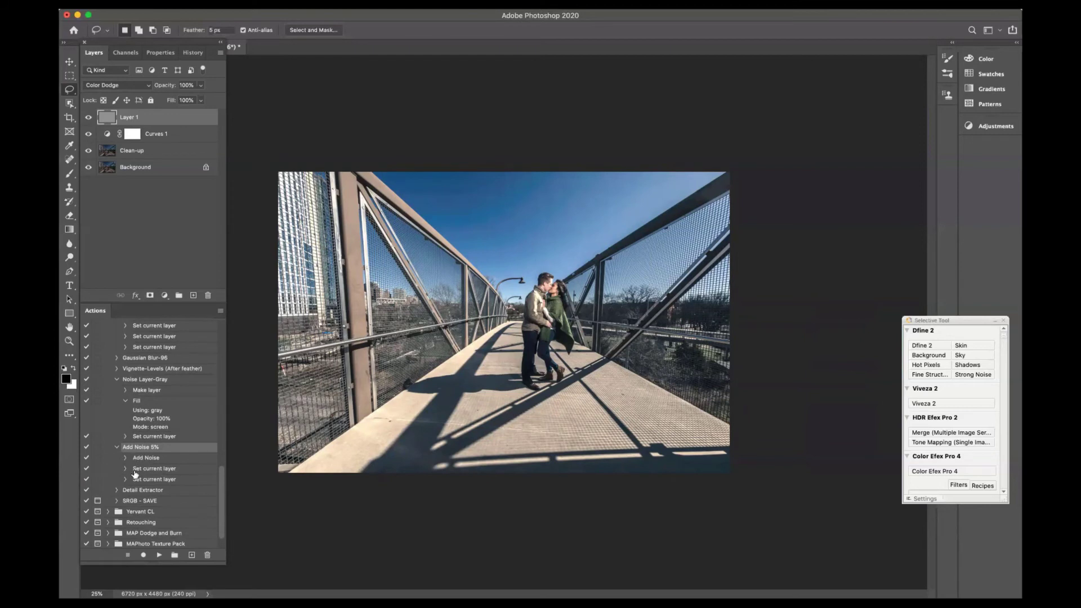
left_click(125, 458)
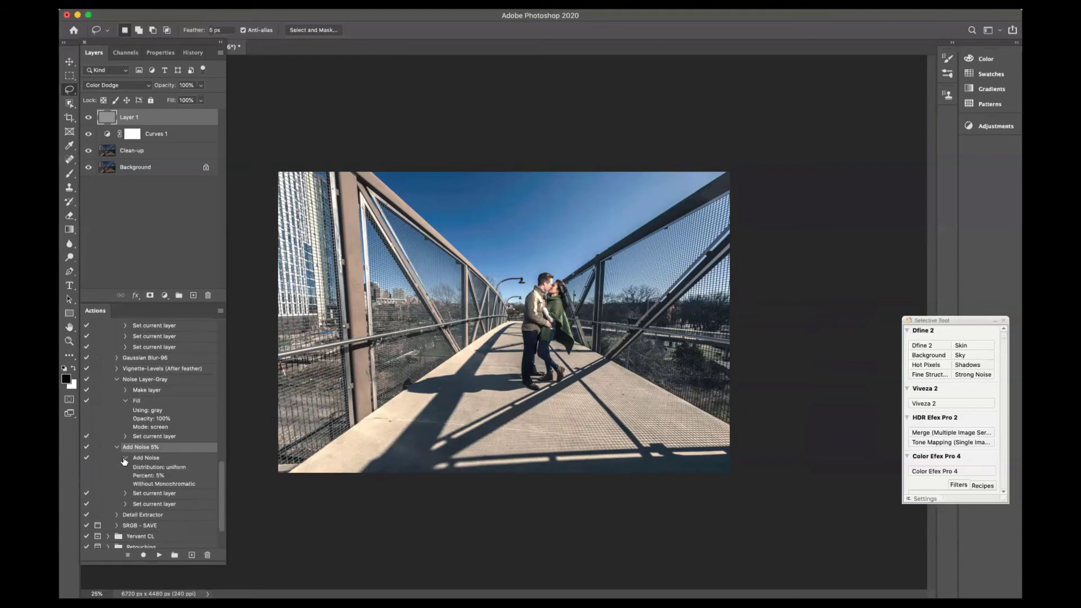
left_click(125, 458)
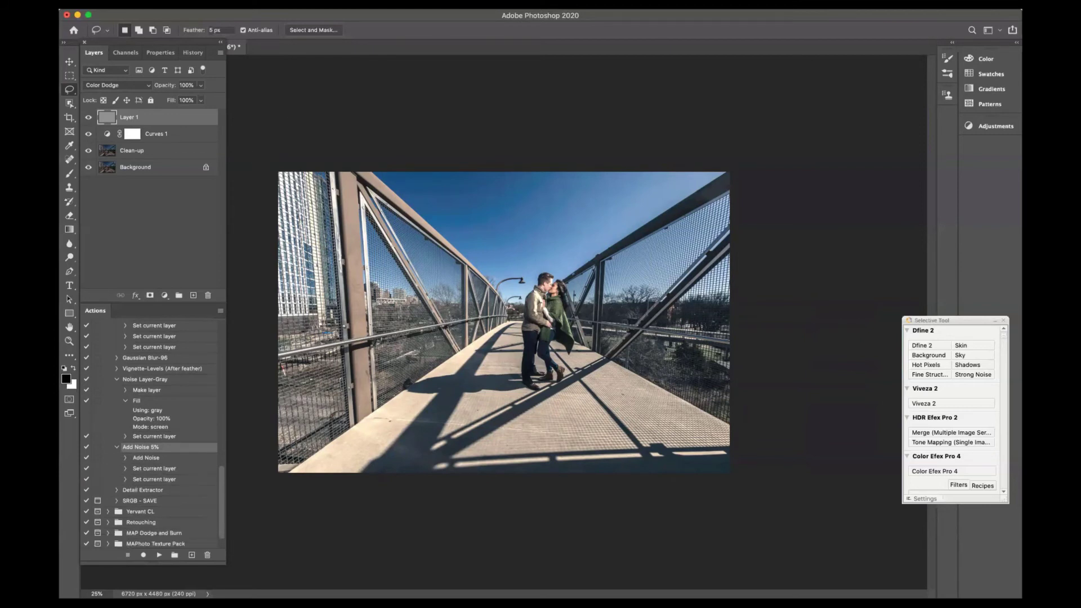
Apply the Add Noise filter to the gray layer at 5% with Uniform distribution and Monochromatic off
left_click(302, 10)
mouse_move(363, 183)
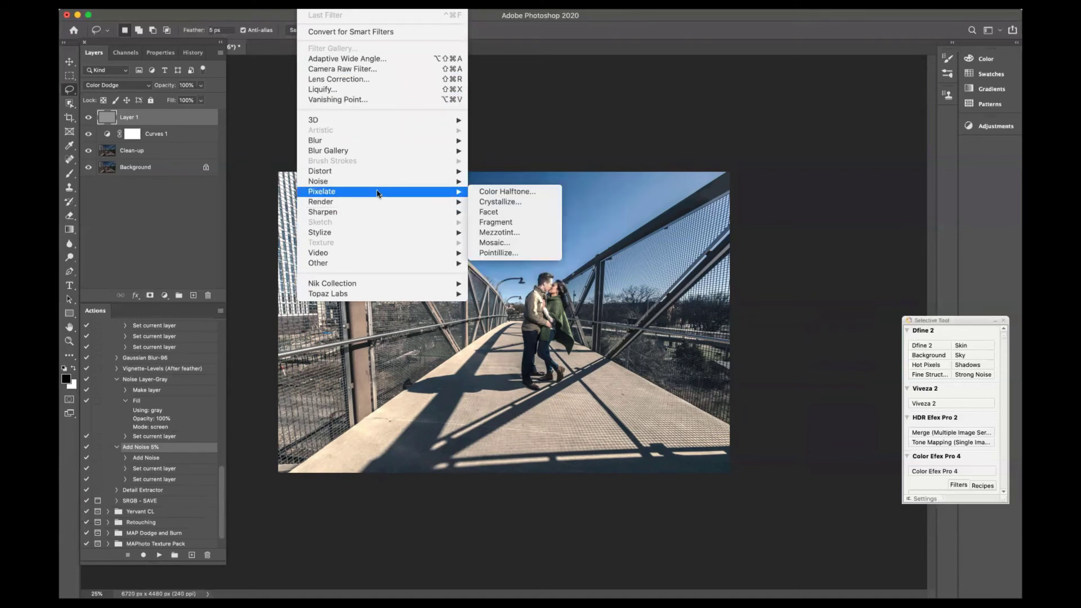
mouse_move(435, 182)
left_click(488, 181)
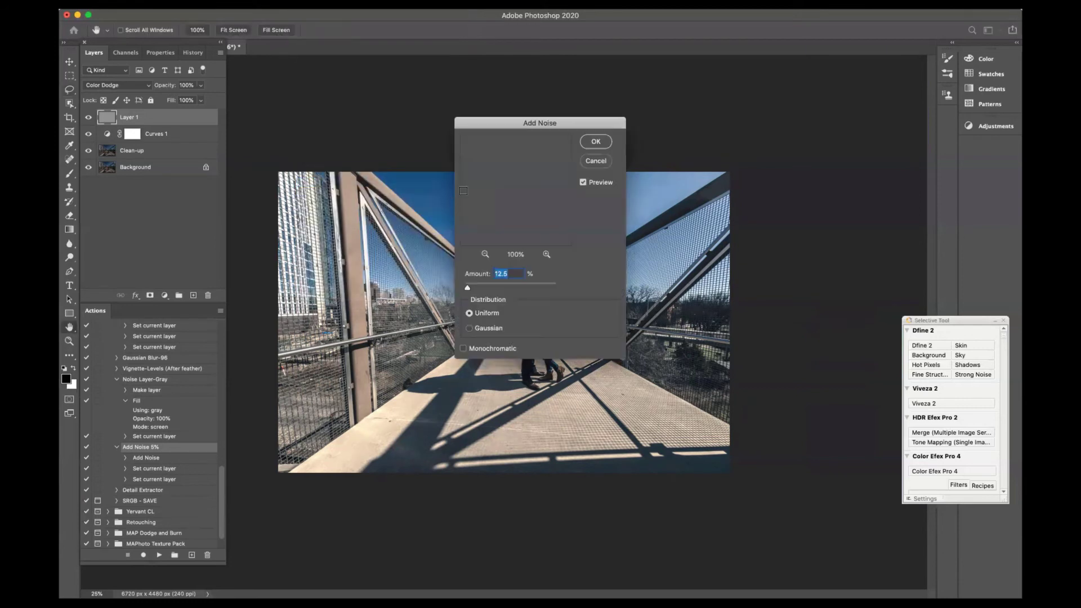
type("5")
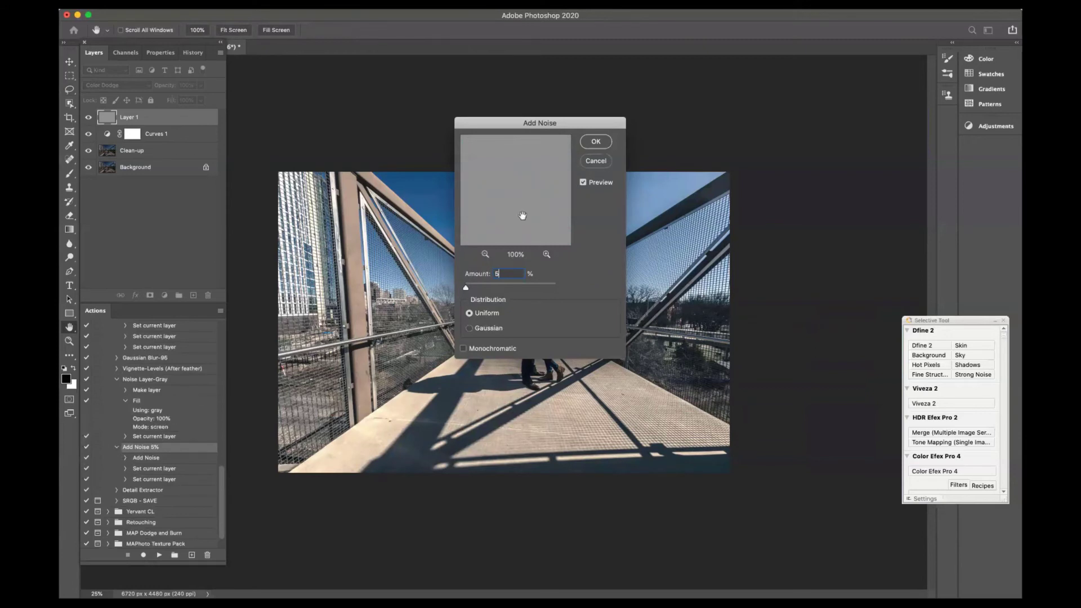
left_click(587, 149)
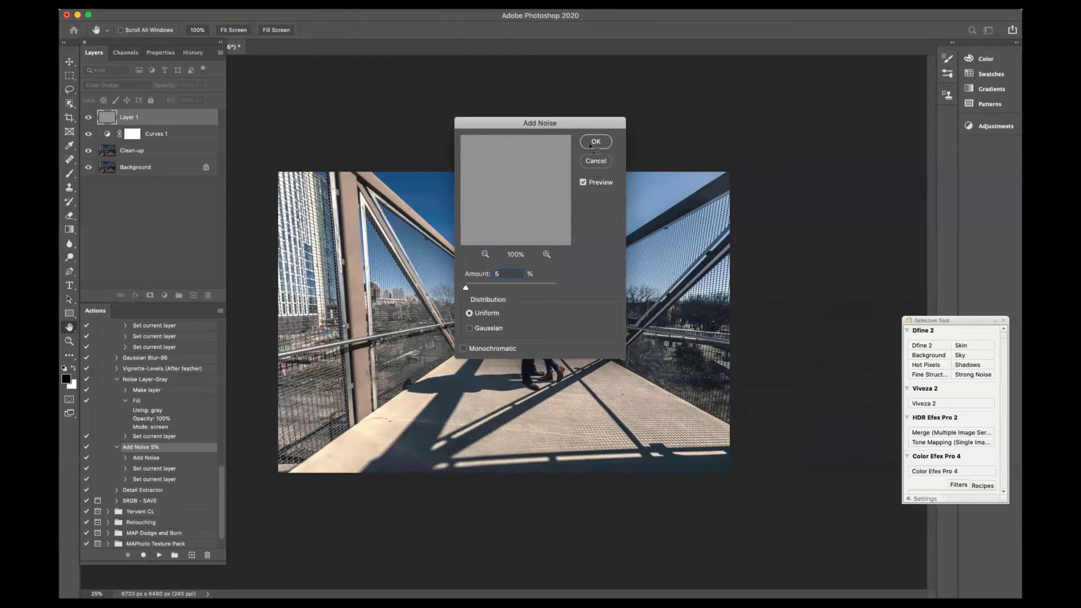
left_click(126, 458)
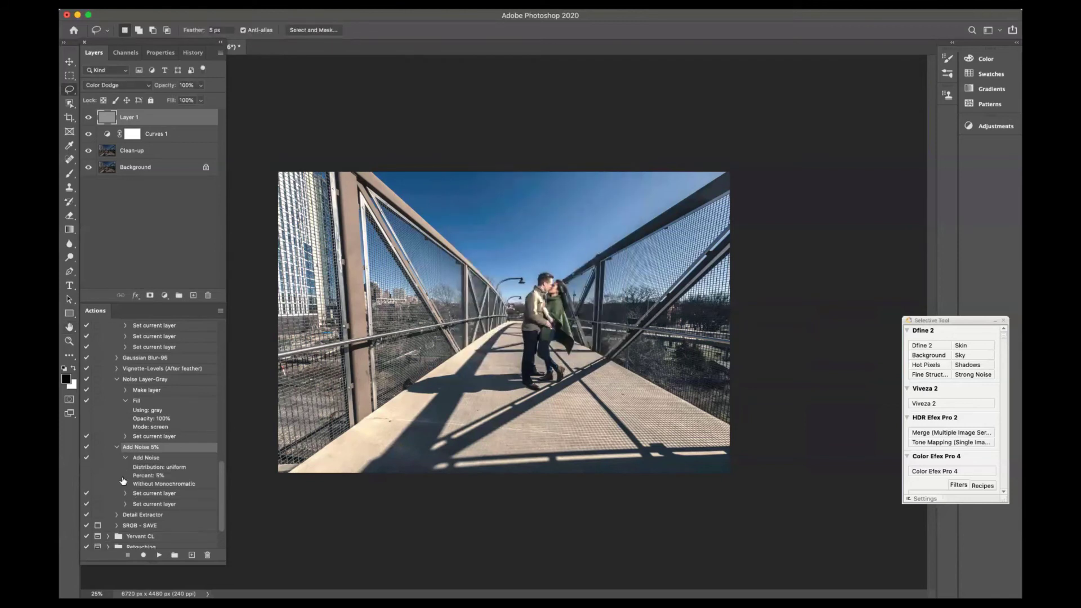
left_click(116, 447)
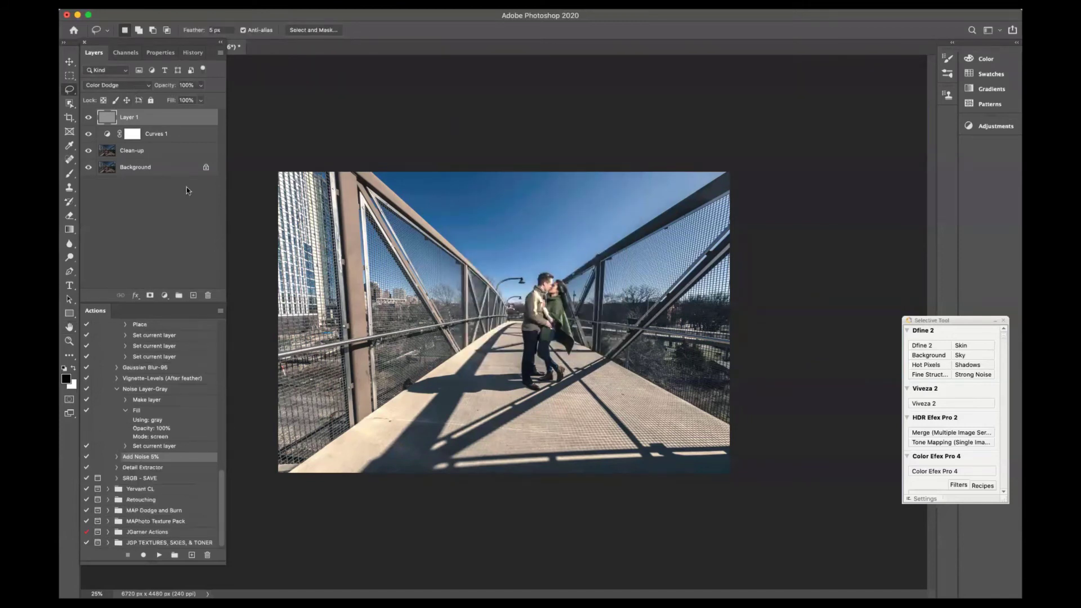
Lower the opacity of the Curves 1 adjustment layer
key("super+equal")
key("super+equal")
key("super+equal")
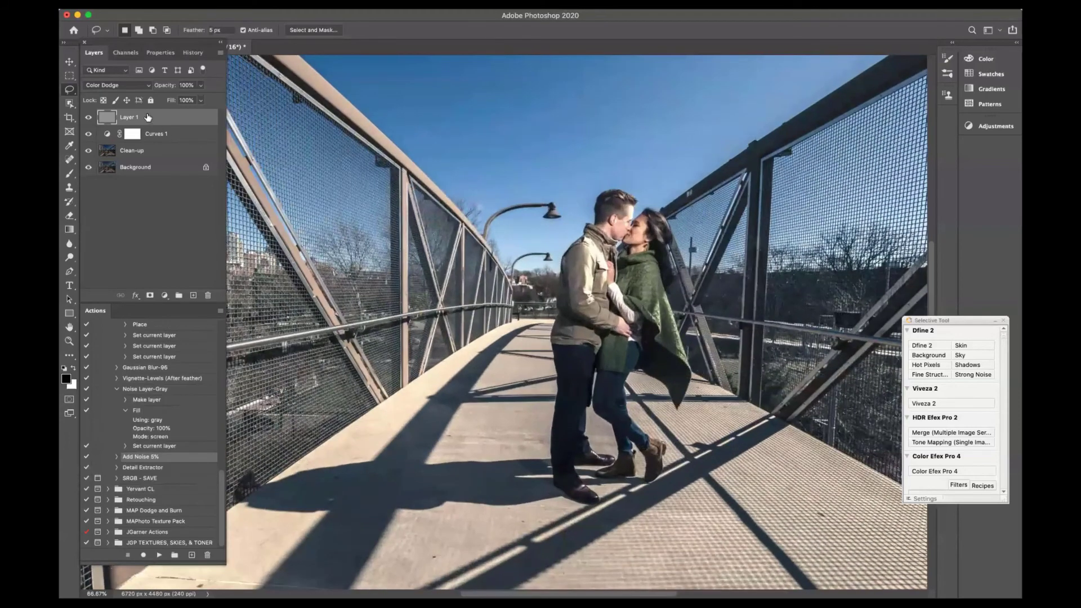
left_click(159, 133)
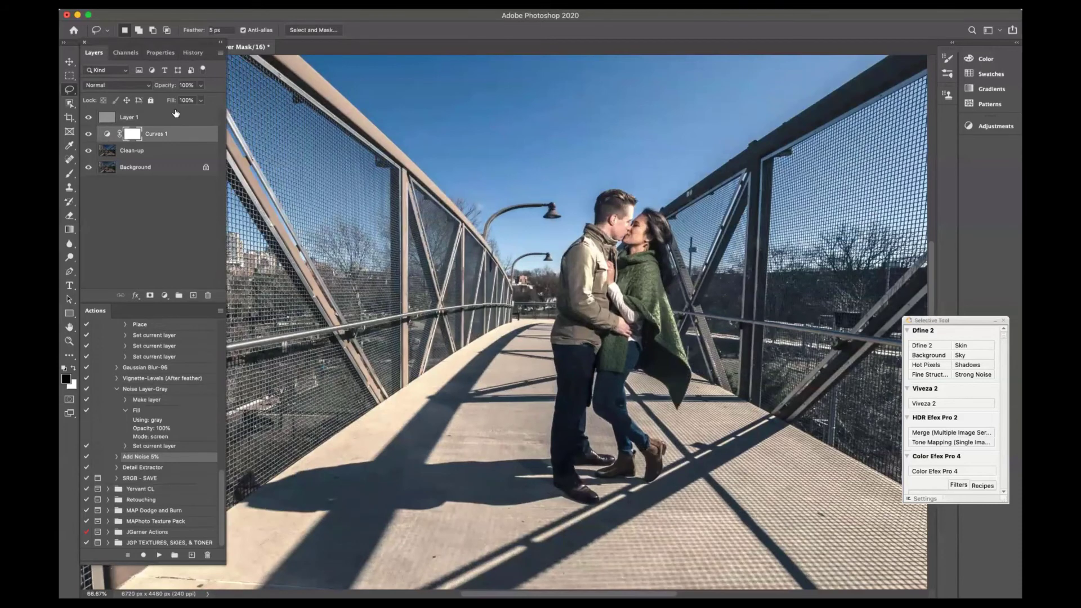
key("super+minus")
key("super+minus")
key("super+minus")
mouse_move(169, 89)
left_mouse_down()
mouse_move(152, 89)
mouse_move(167, 86)
left_mouse_up()
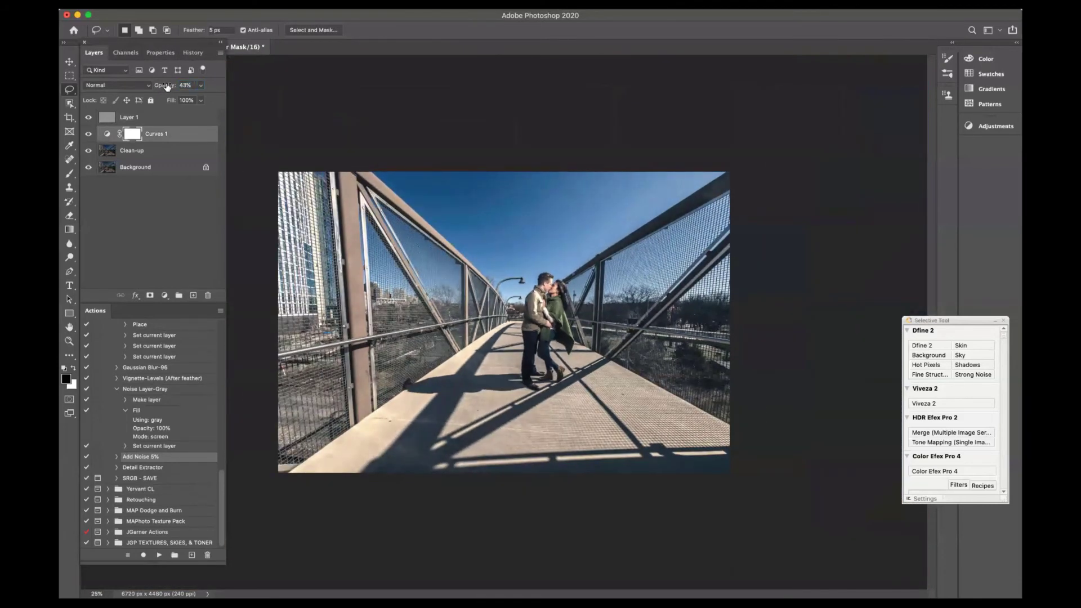
left_click(168, 90)
left_click_drag(163, 90, 164, 90)
Compare the photo with and without the Curves 1 adjustment and the gray Layer 1 by toggling their visibility
left_click(89, 134)
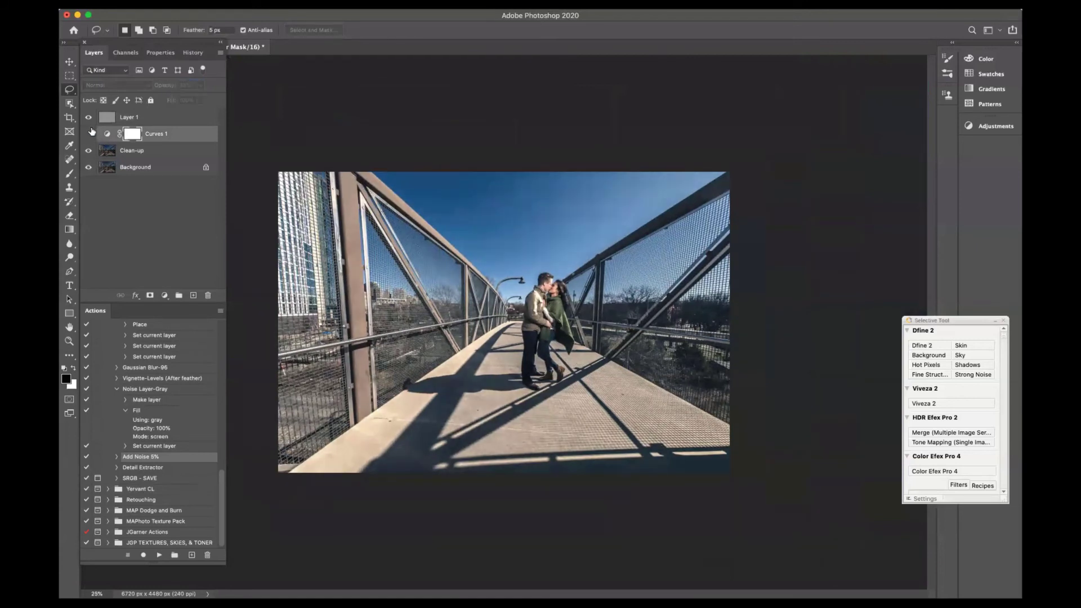
left_click(90, 134)
key("super+minus")
left_click(89, 134)
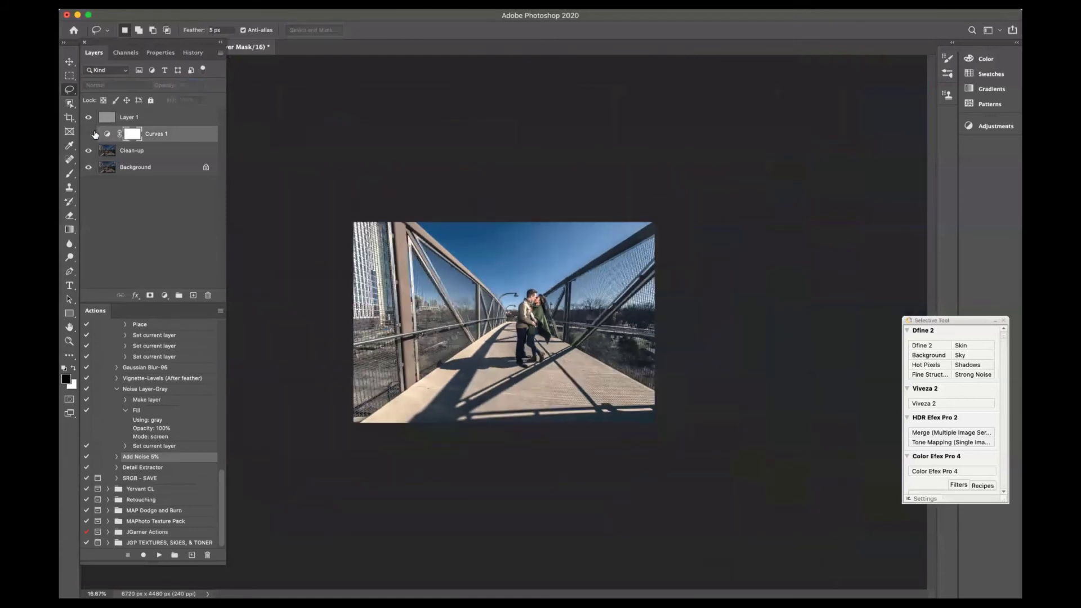
left_click(89, 118)
left_click(89, 134)
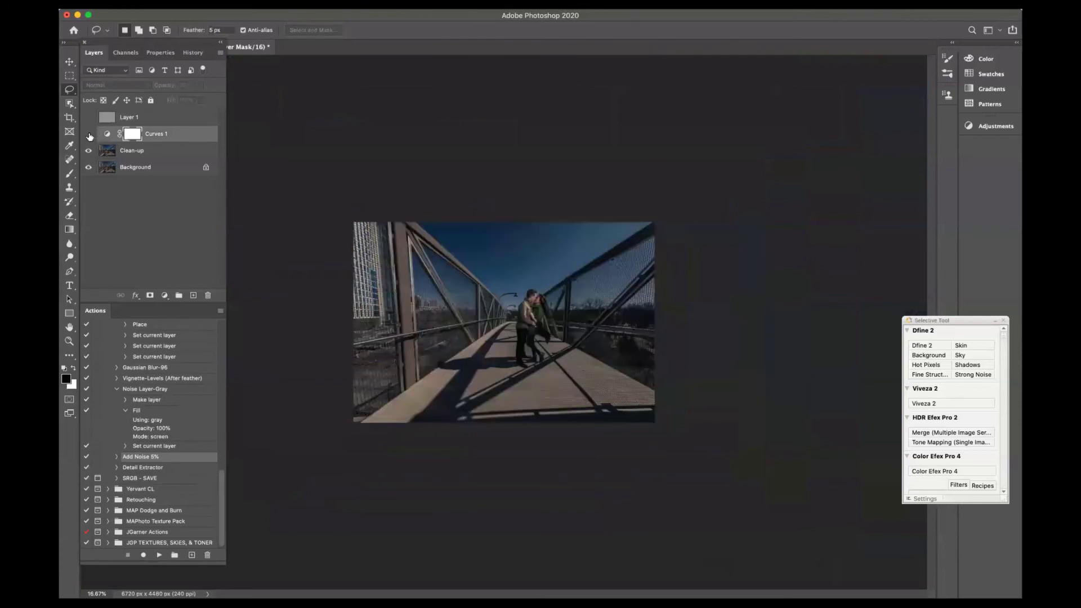
left_click(90, 136)
Show the gray Layer 1 again and change its blend mode to Screen
left_click(131, 117)
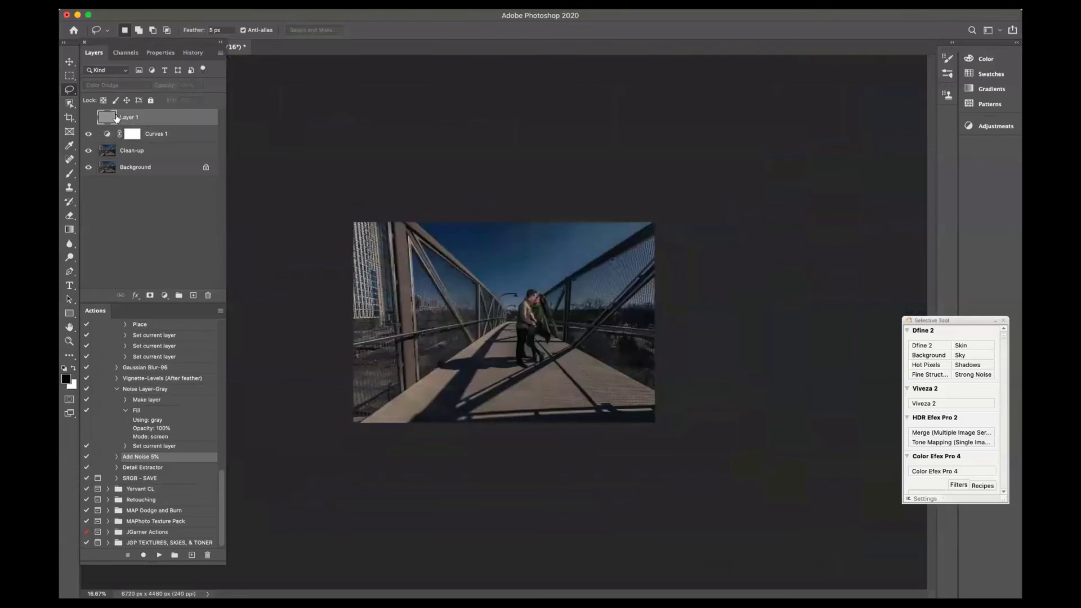
left_click(88, 119)
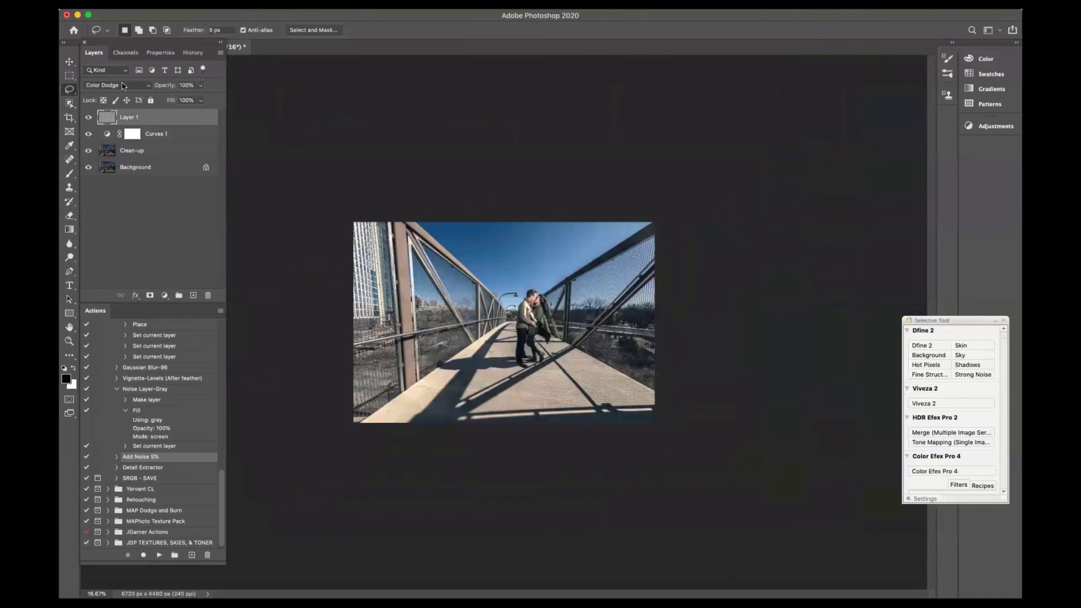
left_click(125, 85)
left_click(116, 83)
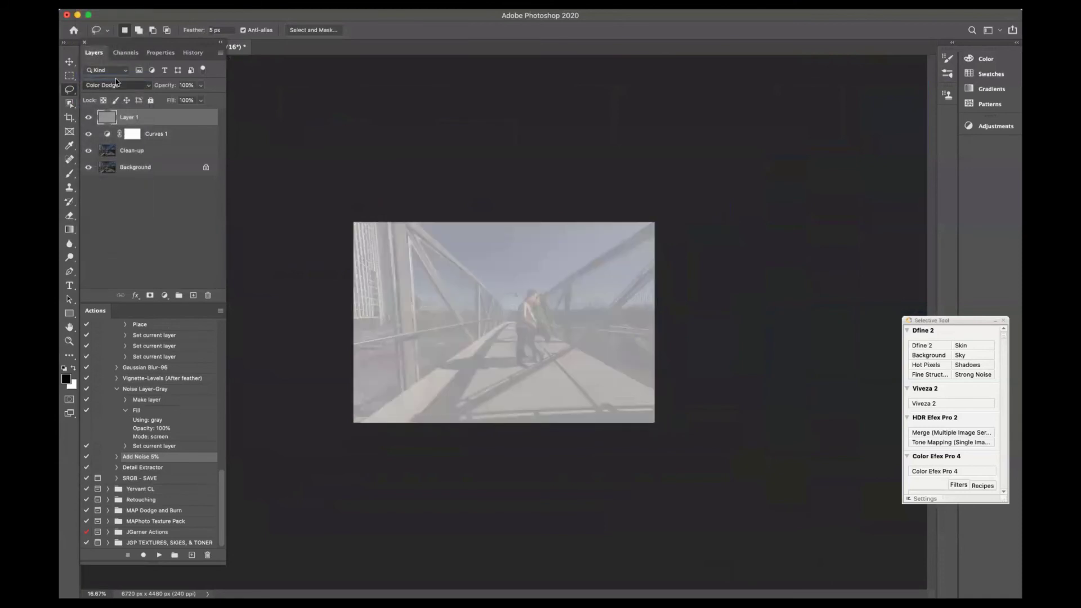
left_click(136, 213)
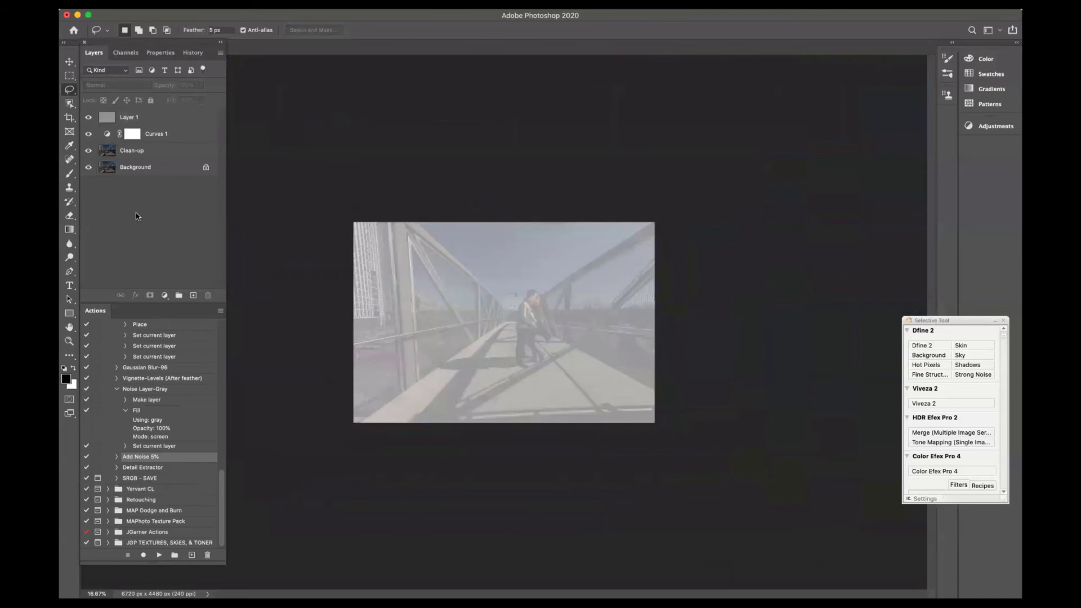
left_click(153, 135)
left_click(157, 119)
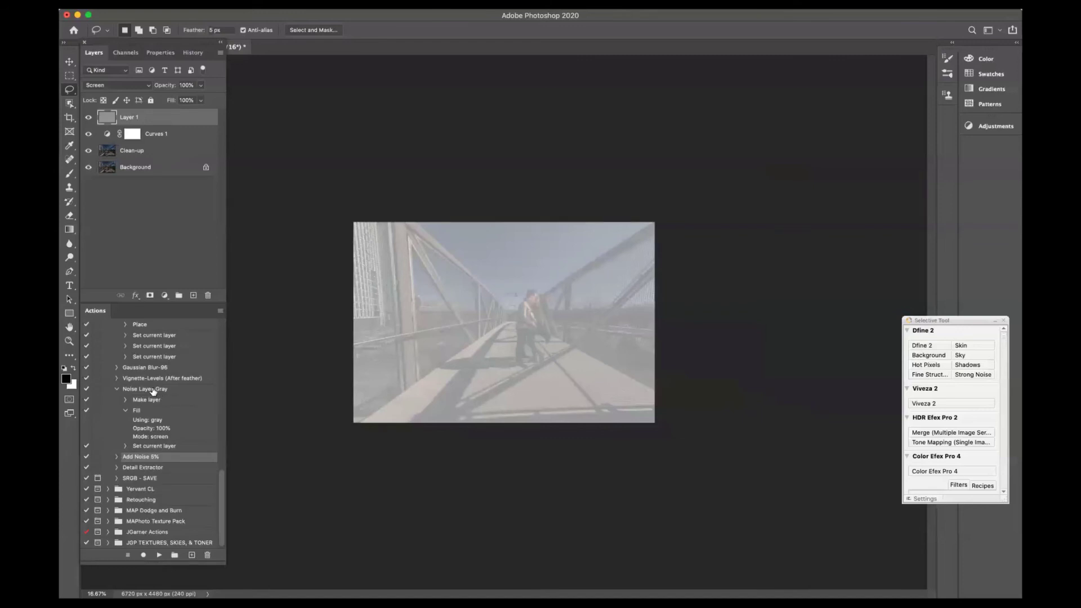
Review the recorded Set current layer settings inside the Noise Layer-Gray action
left_click(125, 446)
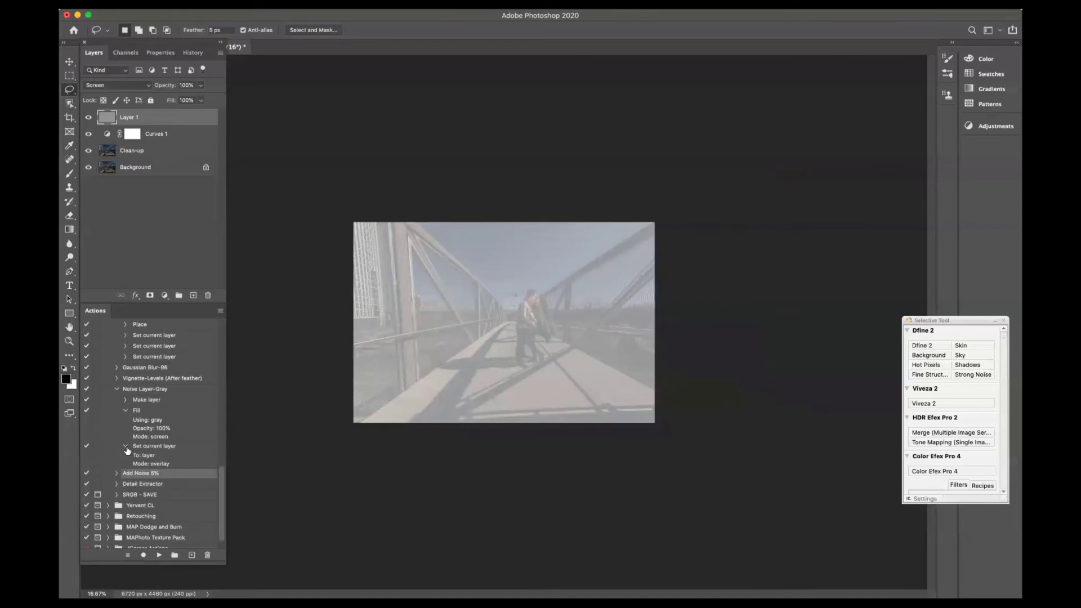
left_click(125, 411)
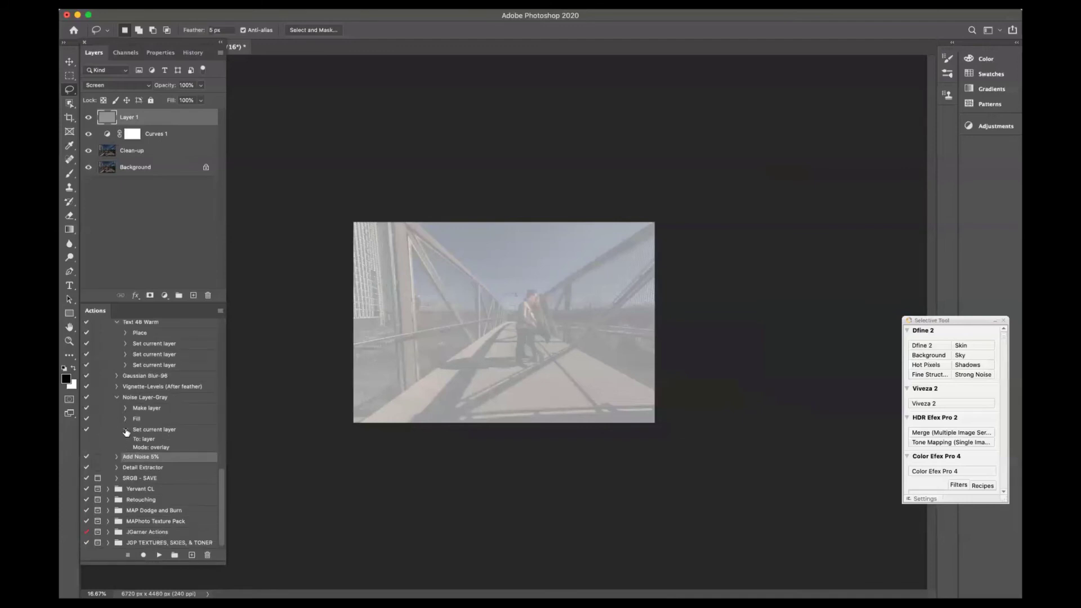
left_click(125, 430)
left_click(126, 447)
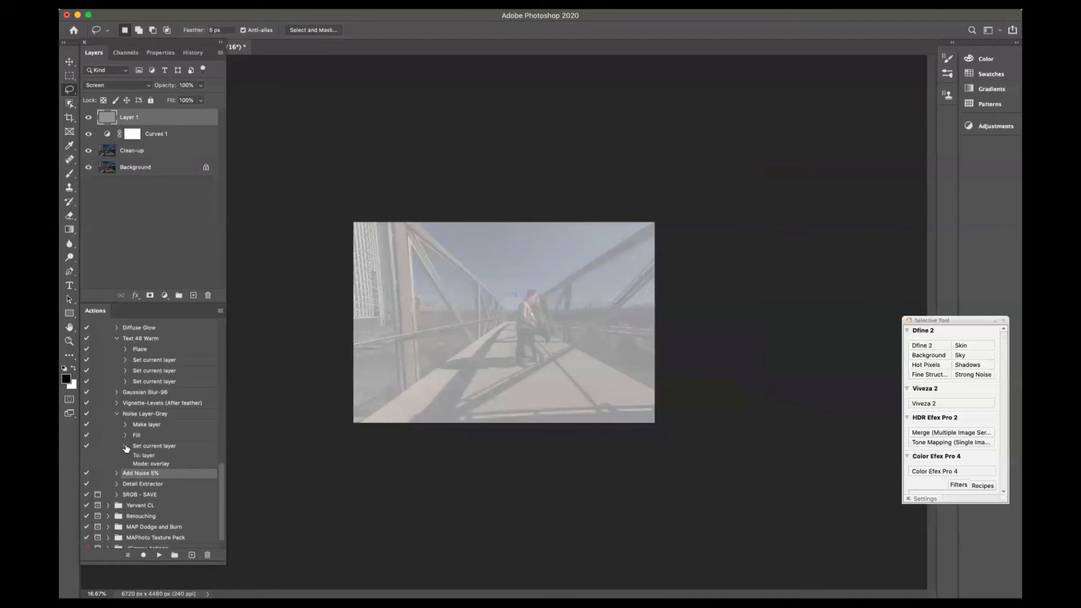
left_click(126, 447)
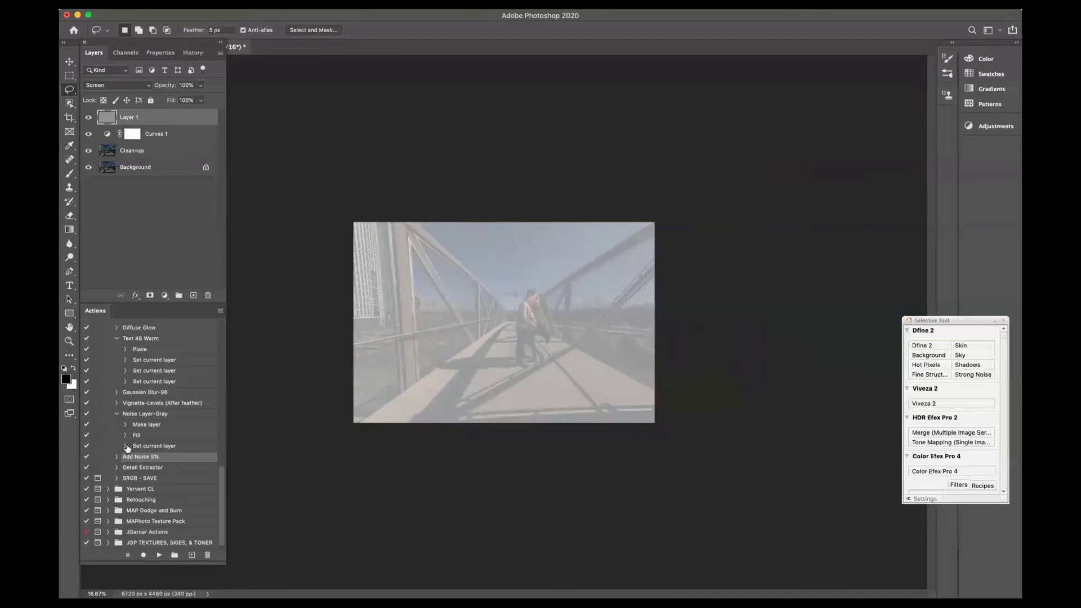
Set Layer 1's blend mode to Overlay and compare the photo with the layer hidden and shown
left_click(136, 87)
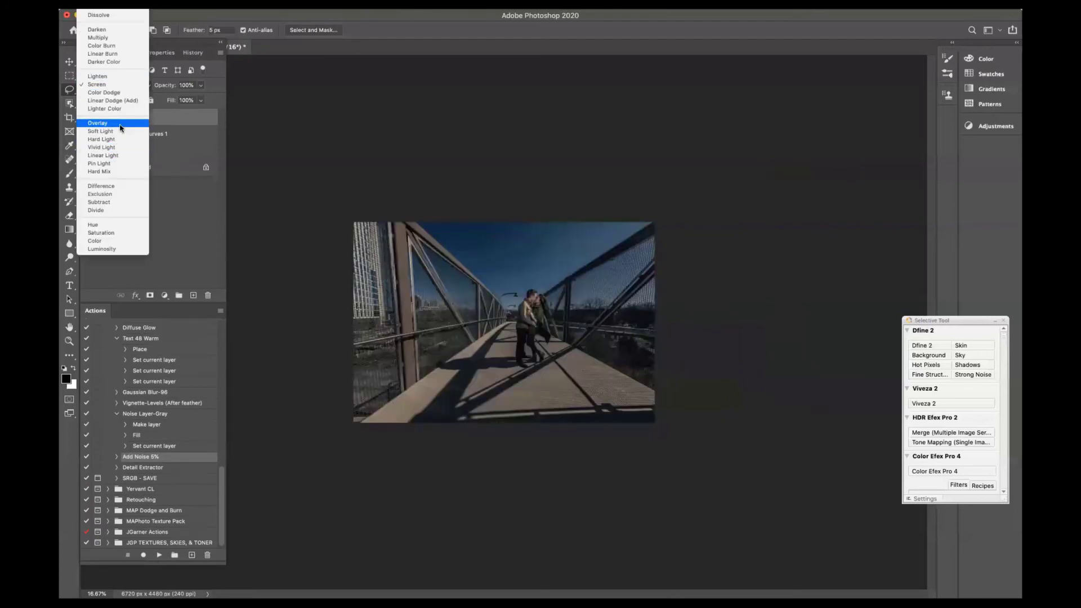
left_click(120, 124)
left_click(89, 118)
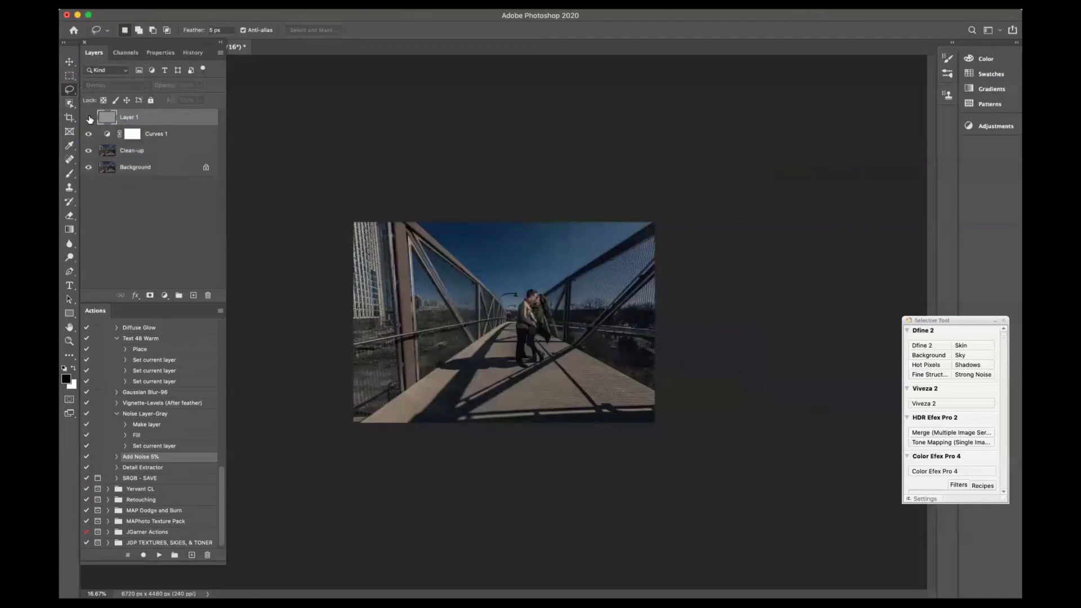
left_click(88, 118)
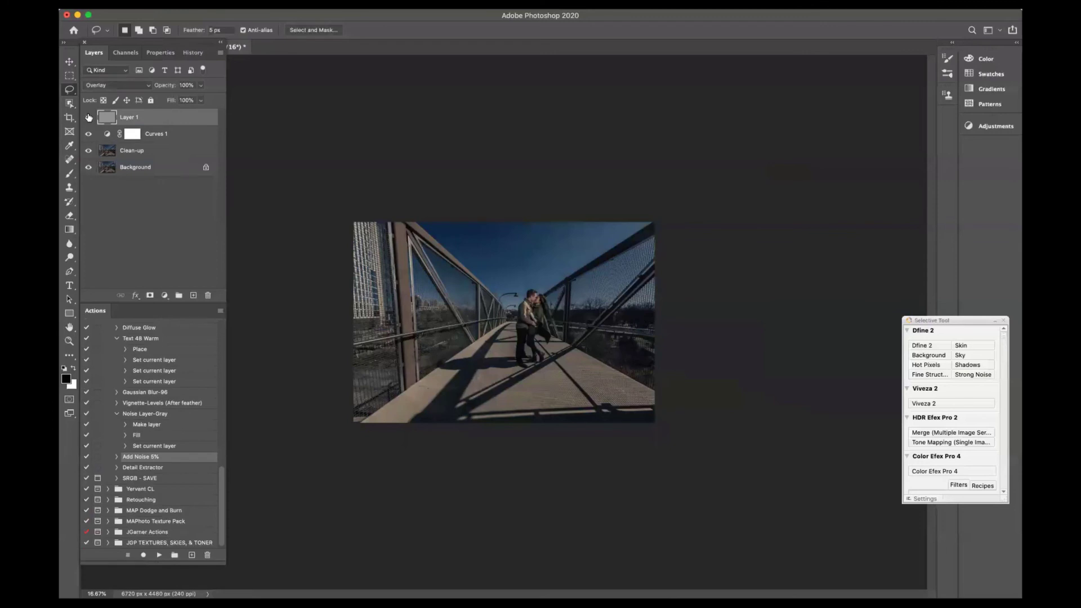
Review the recorded Fill and Set current layer settings of the Noise Layer-Gray action
left_click(137, 136)
left_click(137, 118)
left_click(125, 446)
left_click(125, 436)
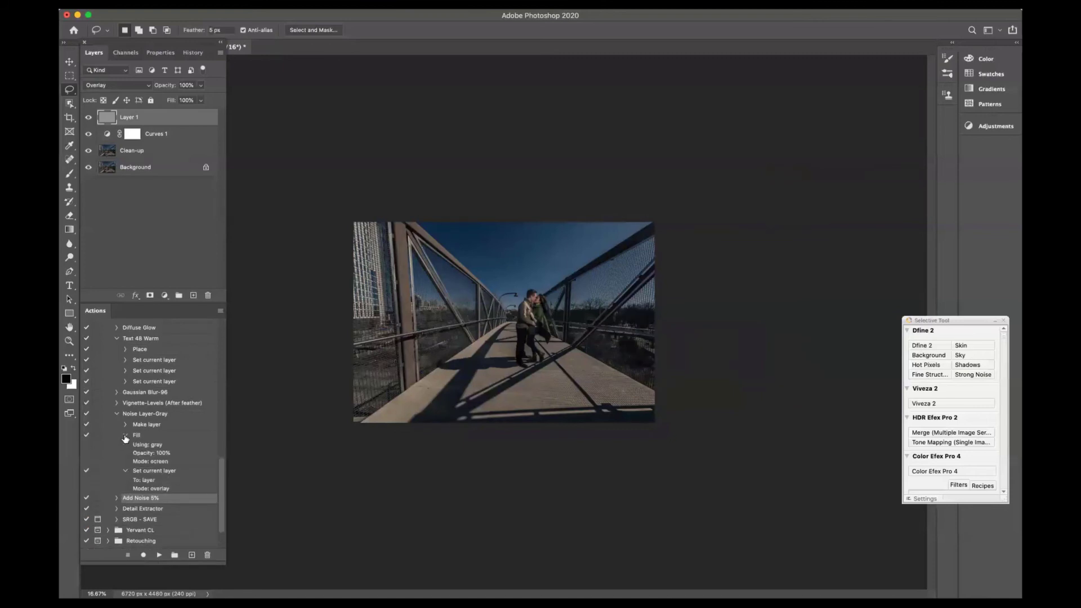
left_click(125, 436)
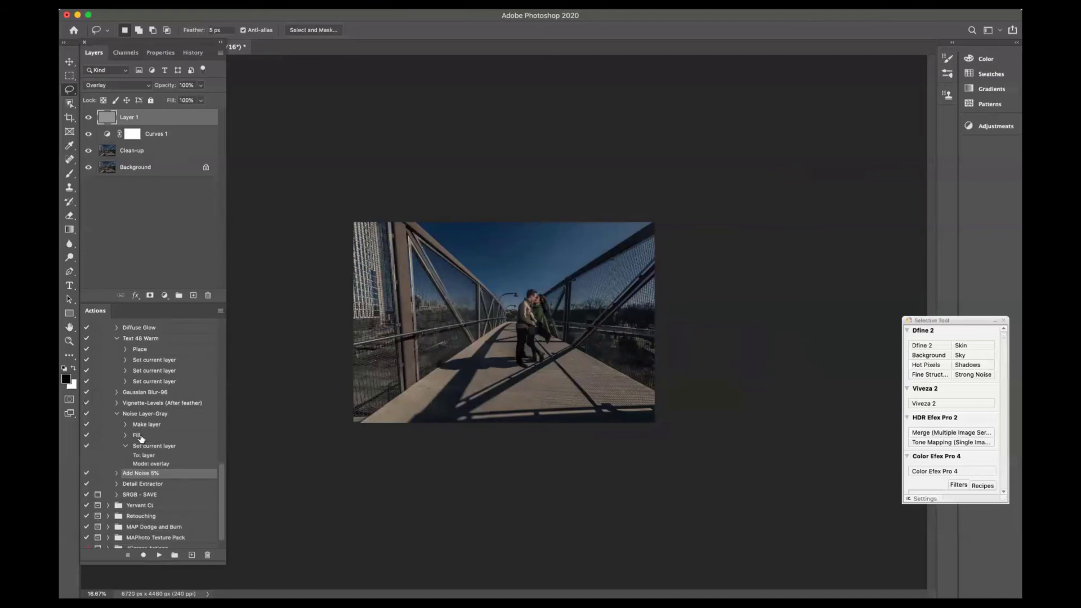
left_click(141, 436)
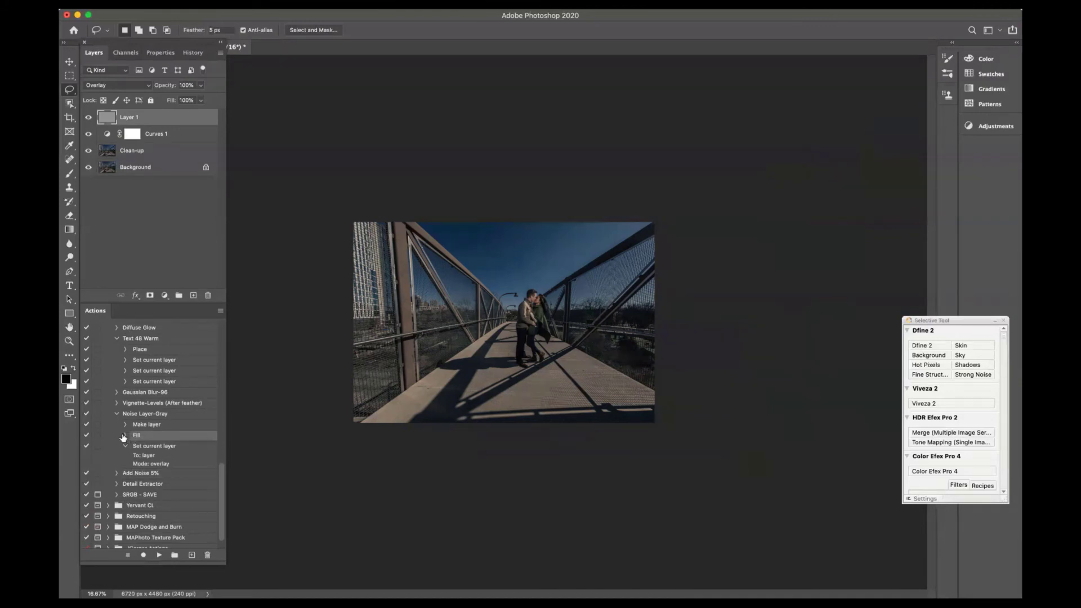
left_click(125, 436)
left_click(124, 437)
Raise the opacity of the Curves 1 adjustment layer to 100%
key("super+plus")
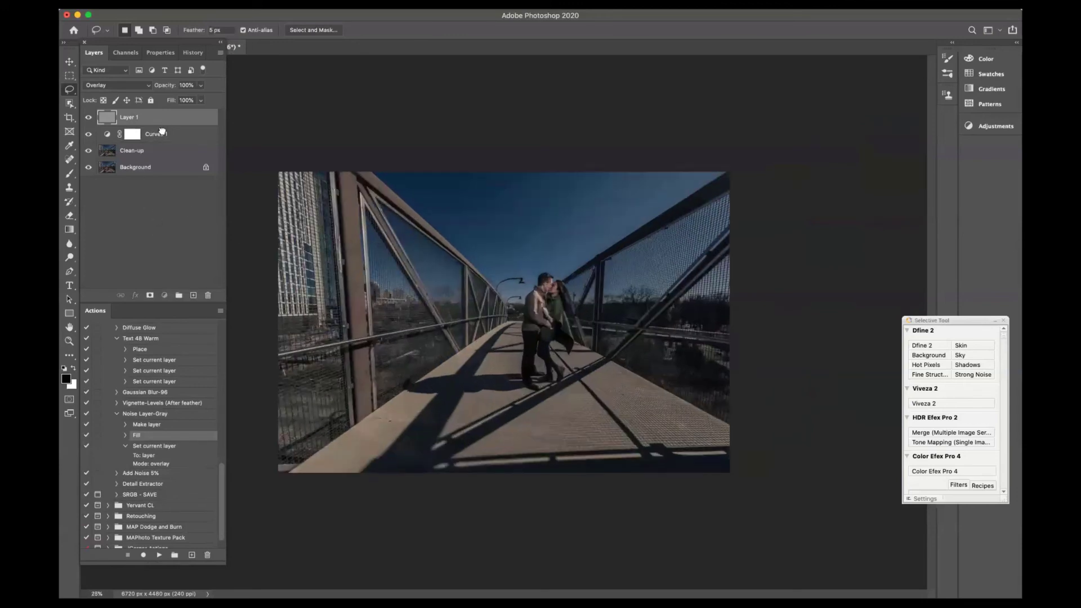
left_click(162, 133)
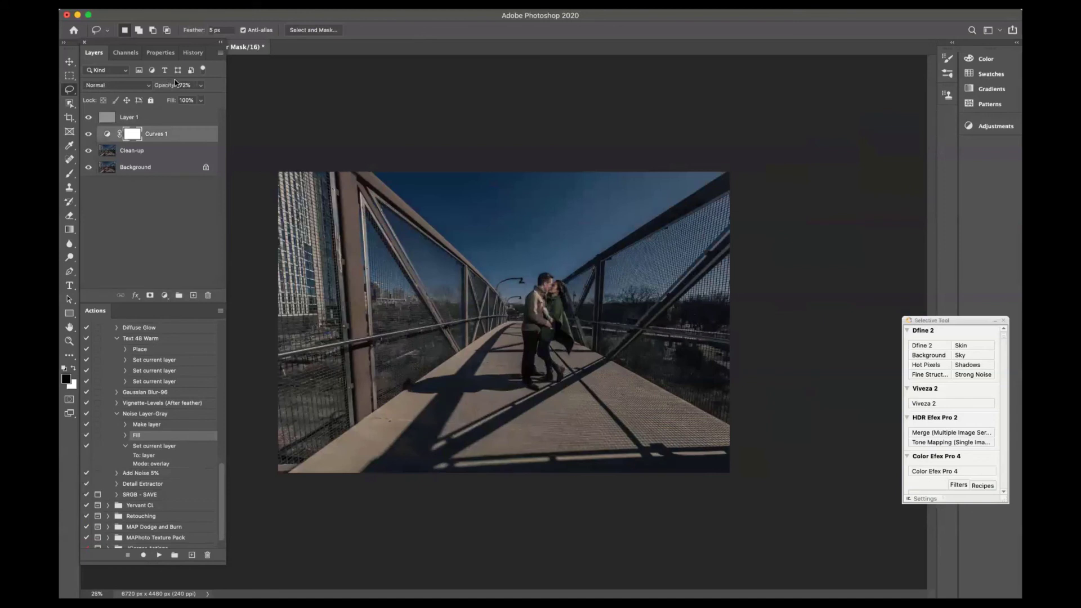
left_click_drag(168, 86, 188, 85)
Examine the noise in the sky around the lamp and couple up close, with Layer 1 hidden and shown
key("super+plus")
key("super+plus")
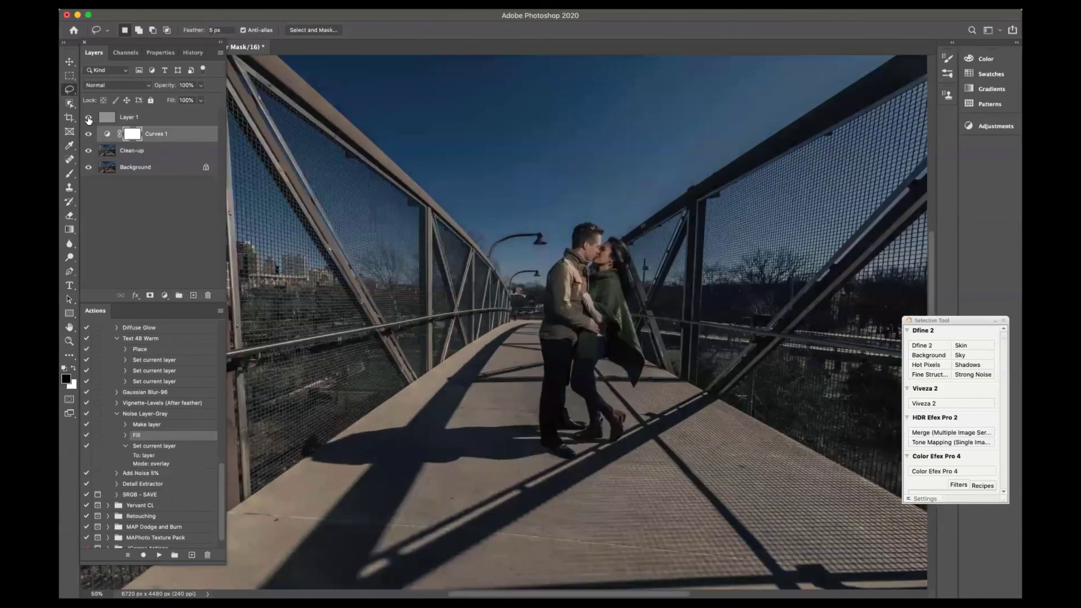
key("super+plus")
key("super+plus")
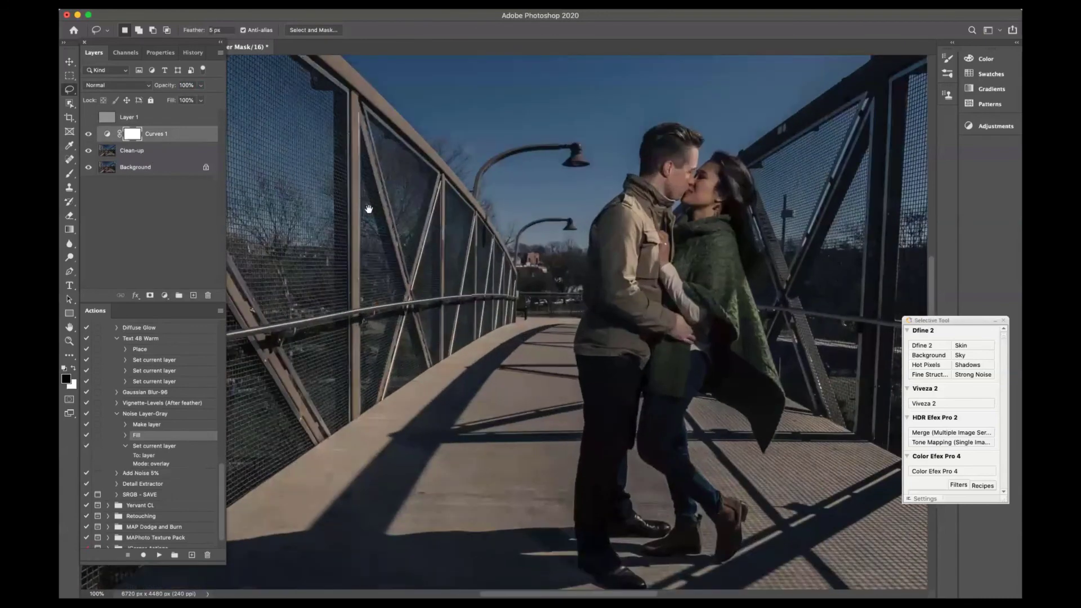
left_click_drag(369, 210, 342, 394)
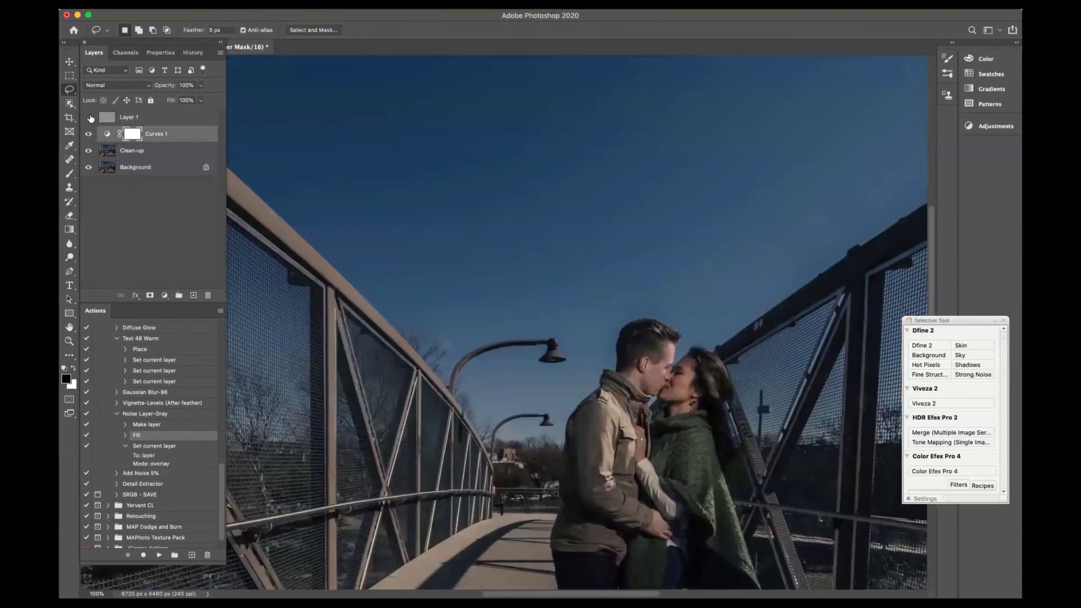
left_click(89, 118)
left_click(156, 119)
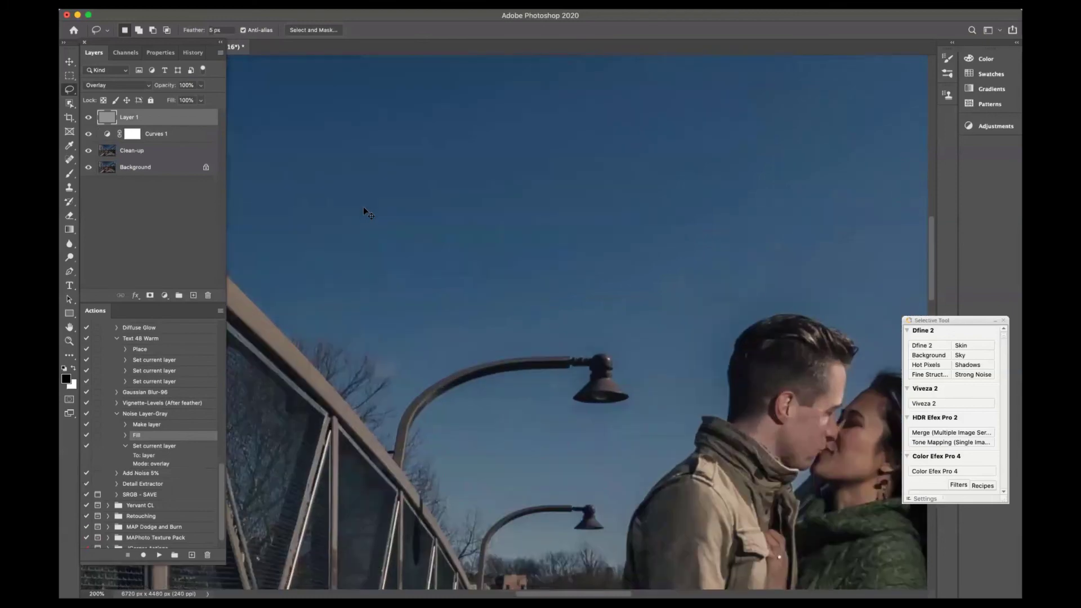
key("super+plus")
left_click(88, 120)
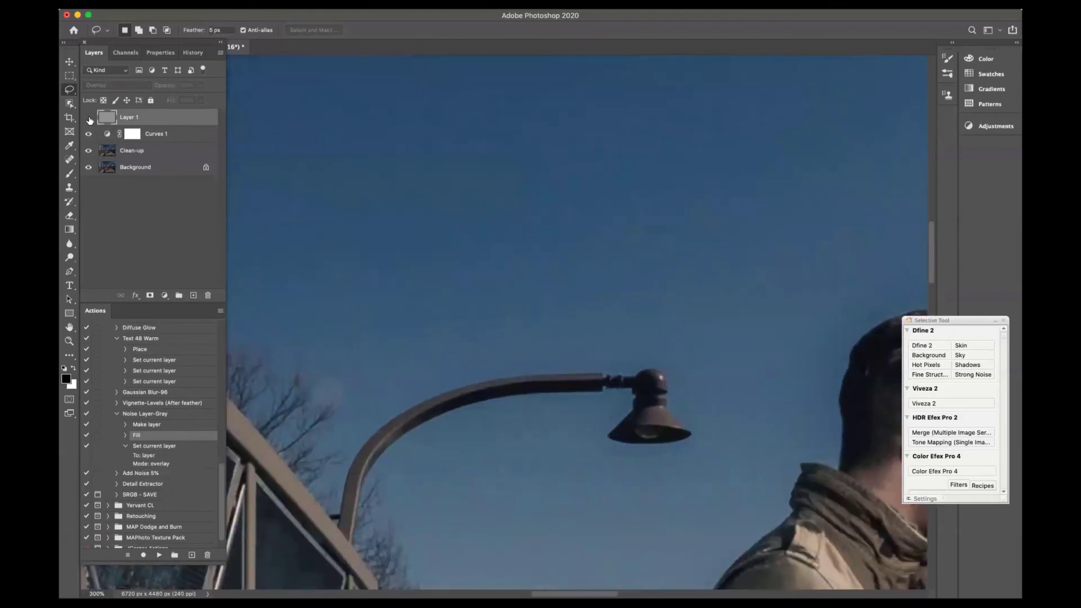
left_click(89, 120)
left_click(90, 121)
left_click(89, 118)
left_click(89, 119)
left_click(90, 119)
Lower Layer 1's opacity to about 38% and compare the sky with the noise layer hidden and shown
left_click_drag(162, 88, 161, 95)
left_click(89, 118)
left_click(89, 118)
key("super+minus")
key("super+minus")
key("super+minus")
key("super+minus")
key("super+minus")
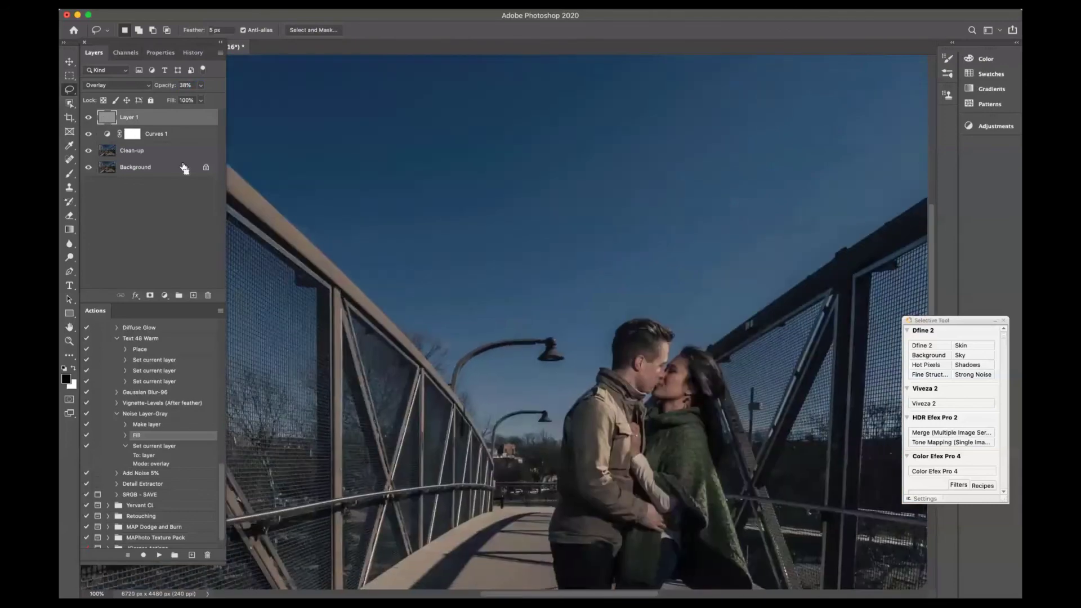
key("super+minus")
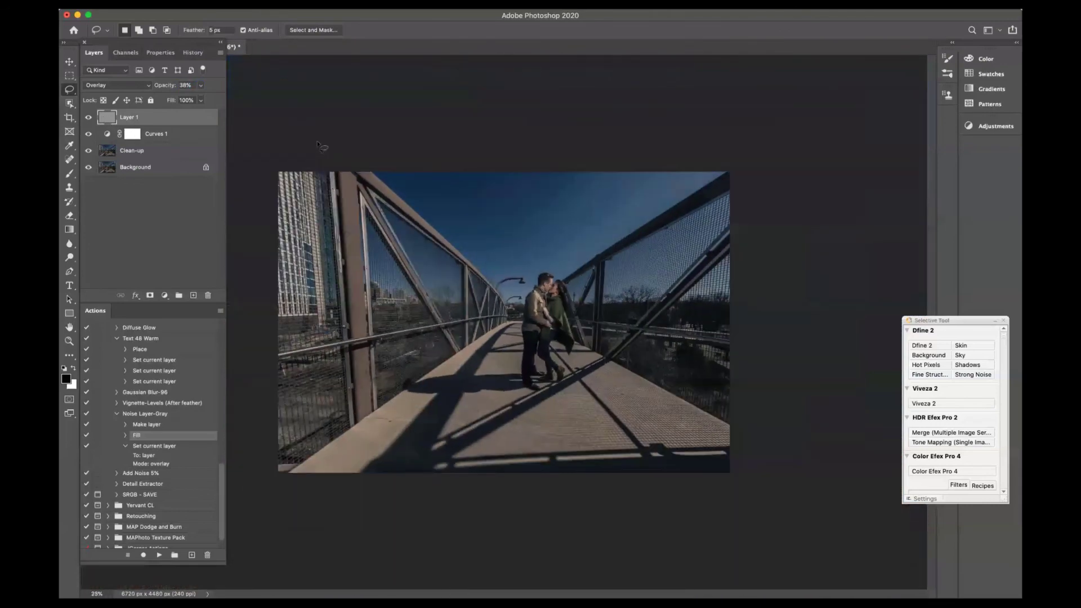
left_click_drag(169, 83, 166, 86)
Select the Curves 1 adjustment layer and save the document
left_click(165, 138)
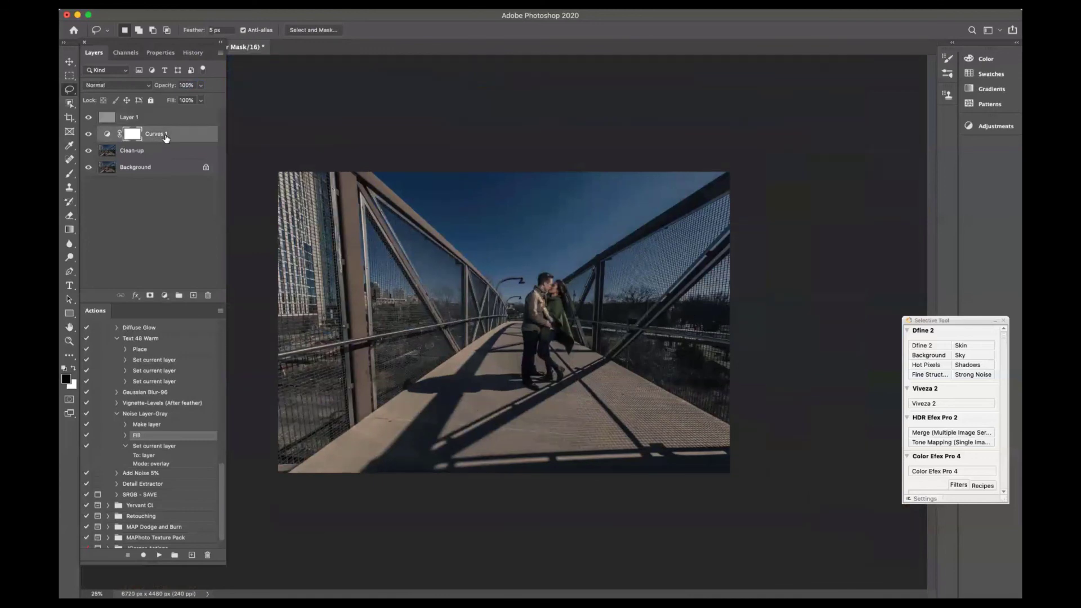
key("super+s")
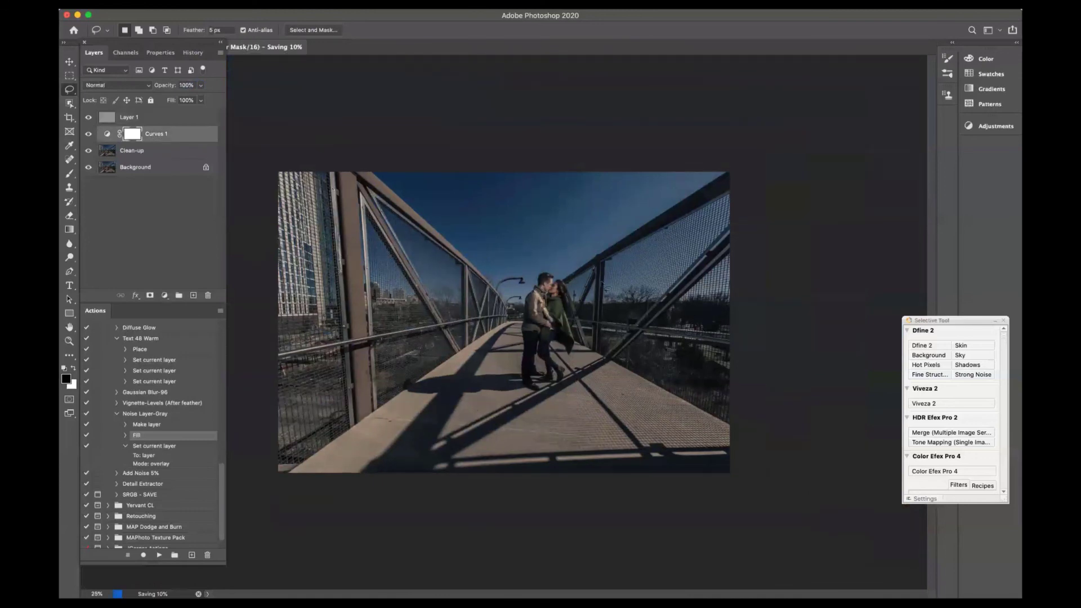